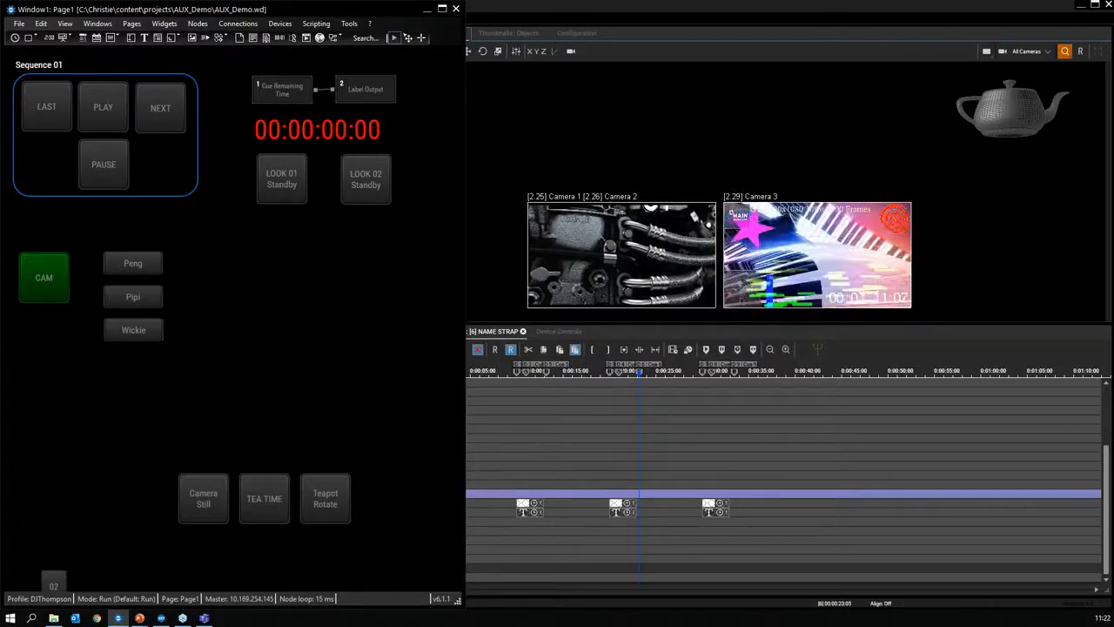
Switch to Pandoras Box Manager, open the MODEL sequence and run it briefly to its next cue.
{"action": "left_click", "coordinate": [476, 338]}
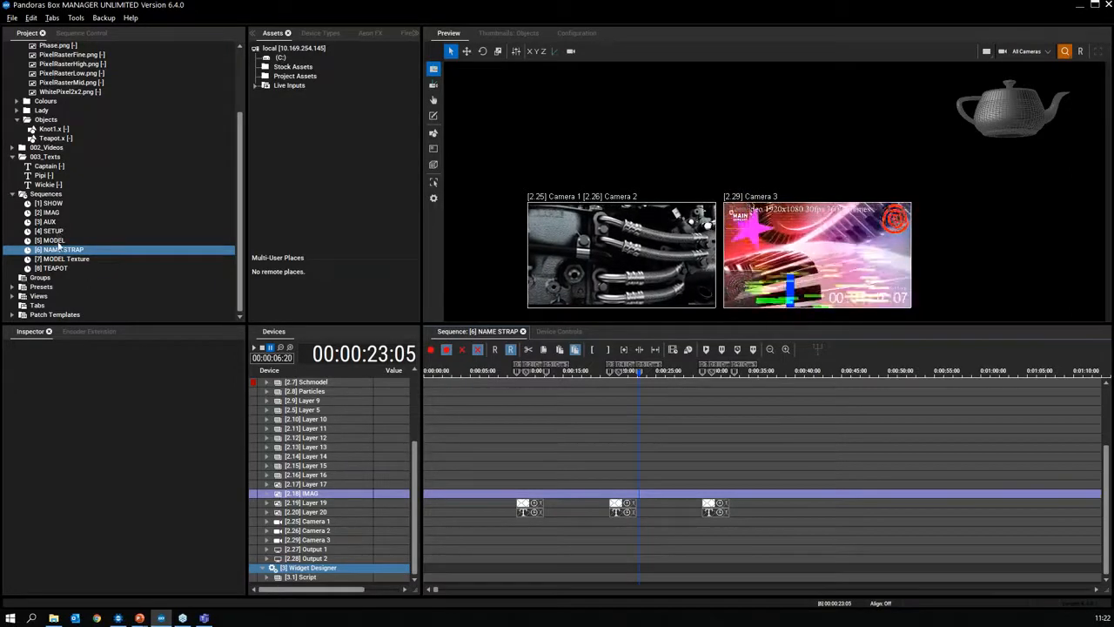
{"action": "left_click", "coordinate": [54, 240]}
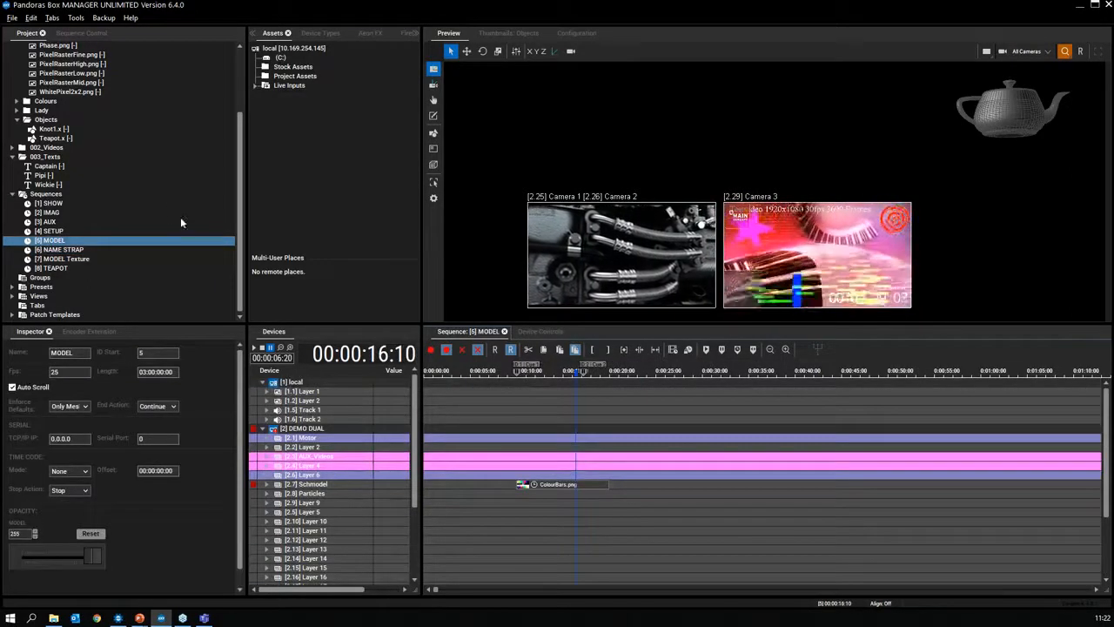
{"action": "key", "text": "space"}
{"action": "key", "text": "space"}
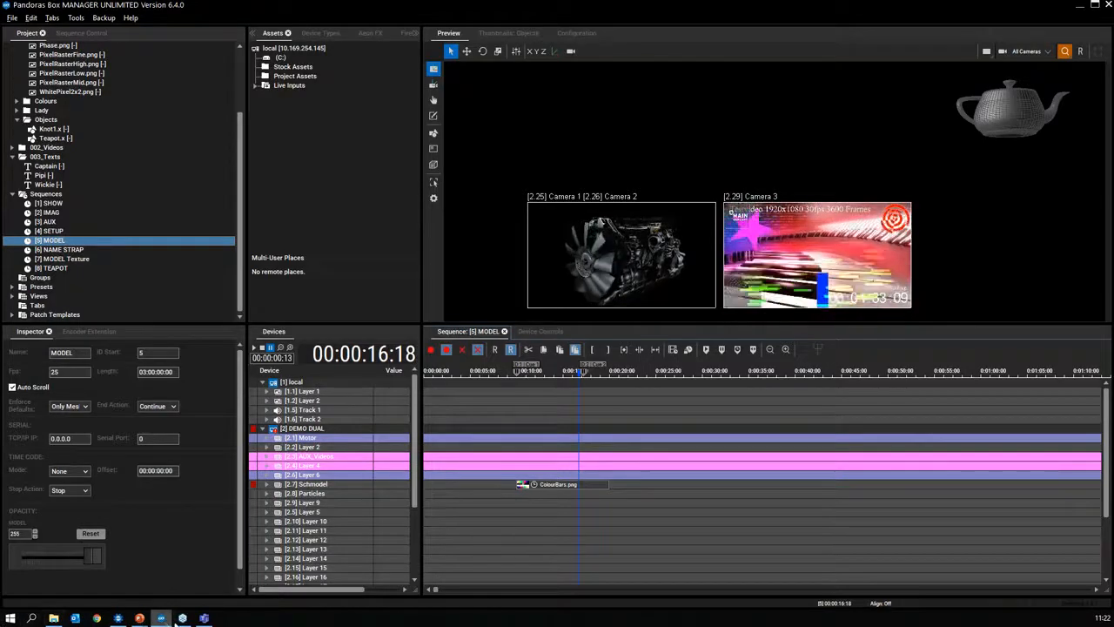
Switch to the Widget Designer page and trigger the TEA TIME look.
{"action": "left_click", "coordinate": [97, 618]}
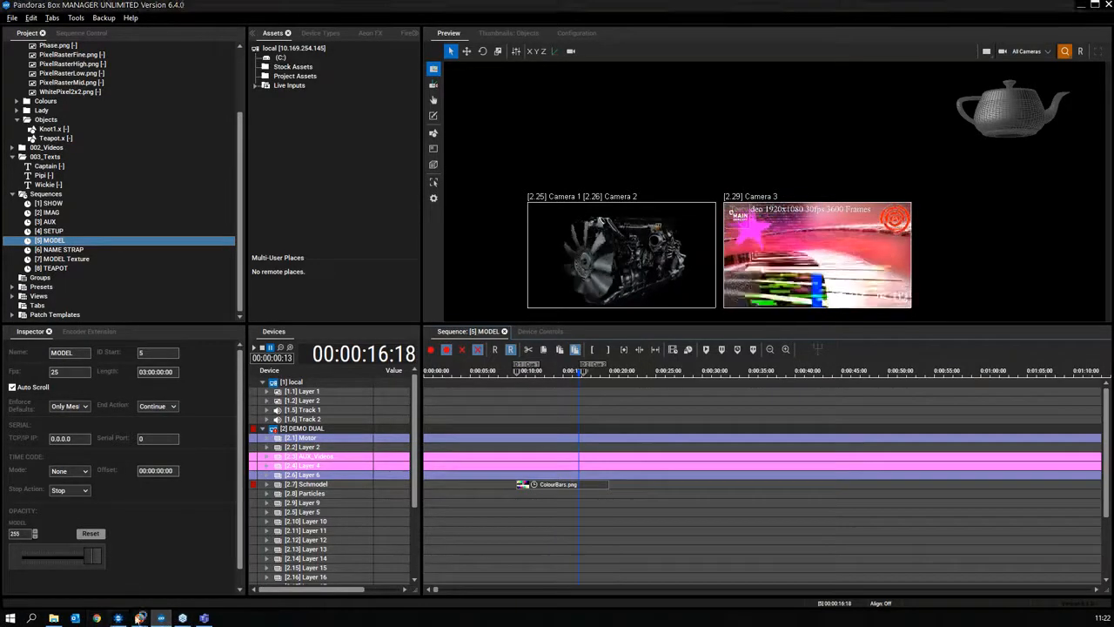
{"action": "left_click", "coordinate": [1101, 9]}
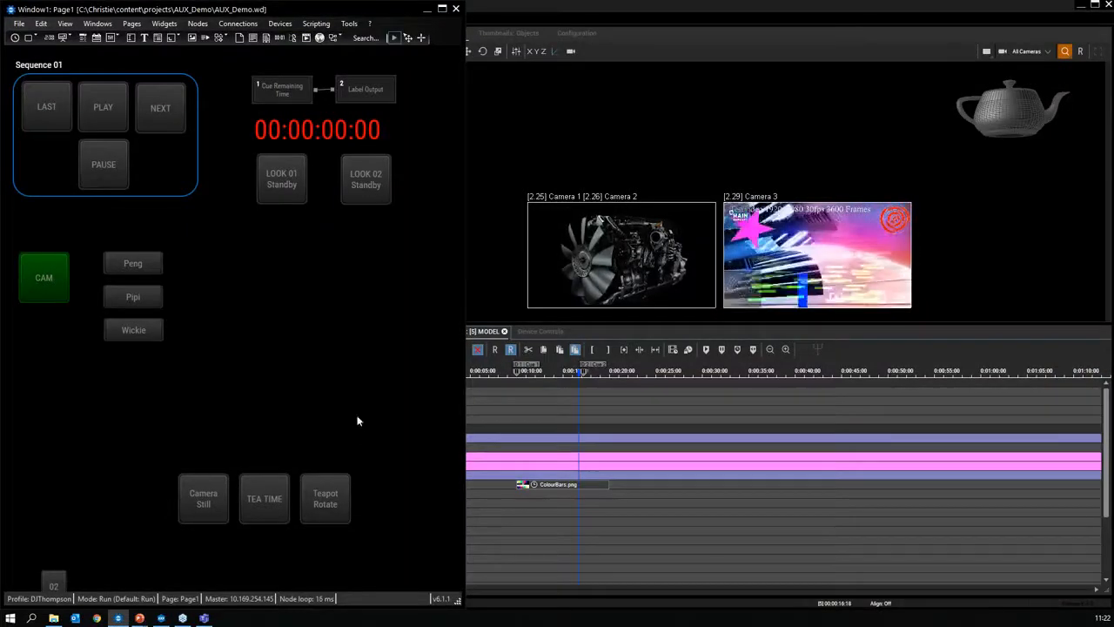
{"action": "left_click", "coordinate": [262, 498]}
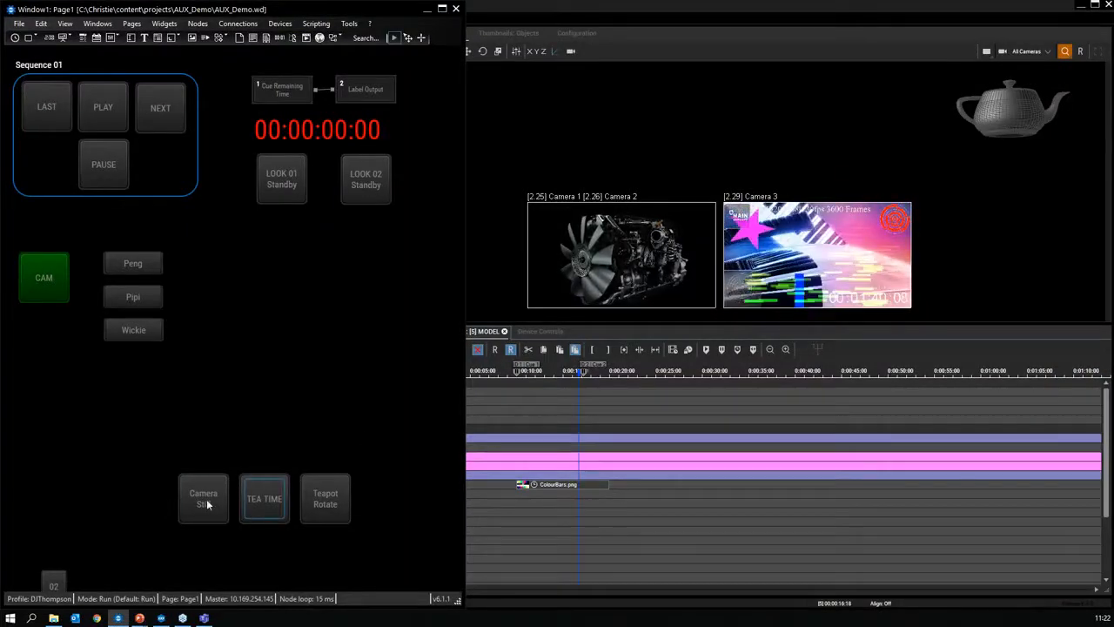
{"action": "left_click", "coordinate": [266, 501]}
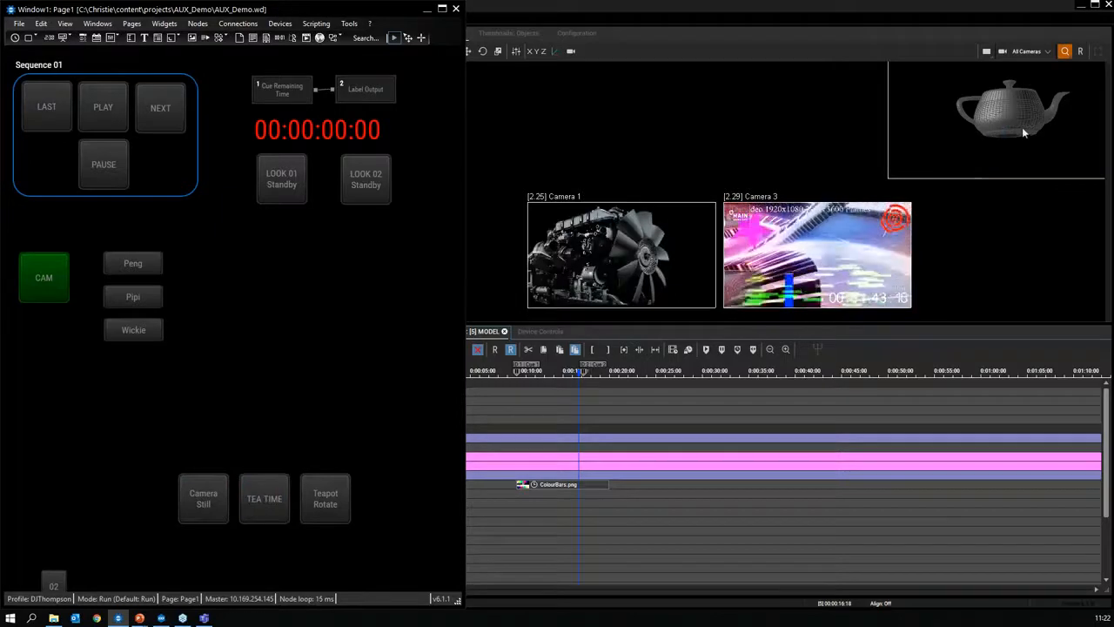
Return to Pandoras Box Manager, display the camera frustums in the preview and open the Schmodel layer's device controls.
{"action": "left_click", "coordinate": [1025, 127]}
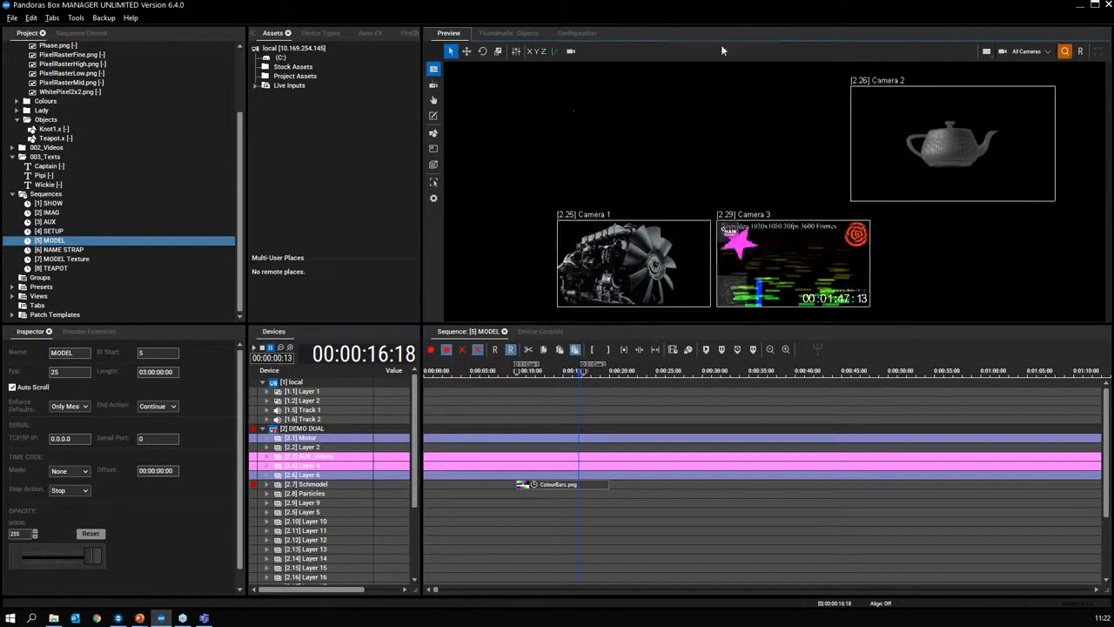
{"action": "left_click", "coordinate": [571, 52]}
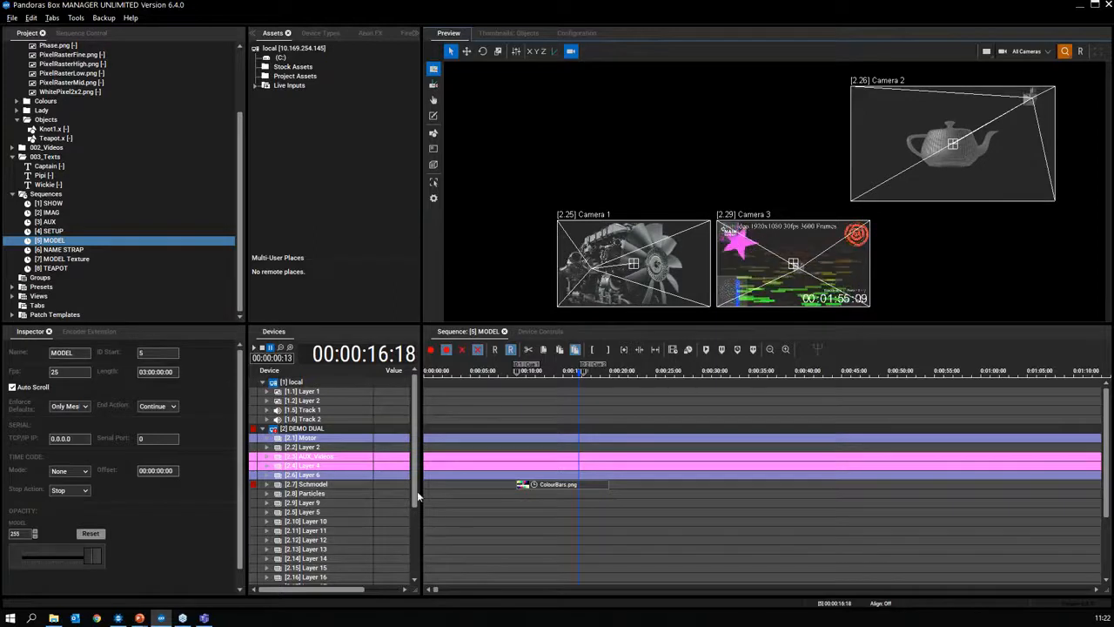
{"action": "left_click", "coordinate": [555, 486]}
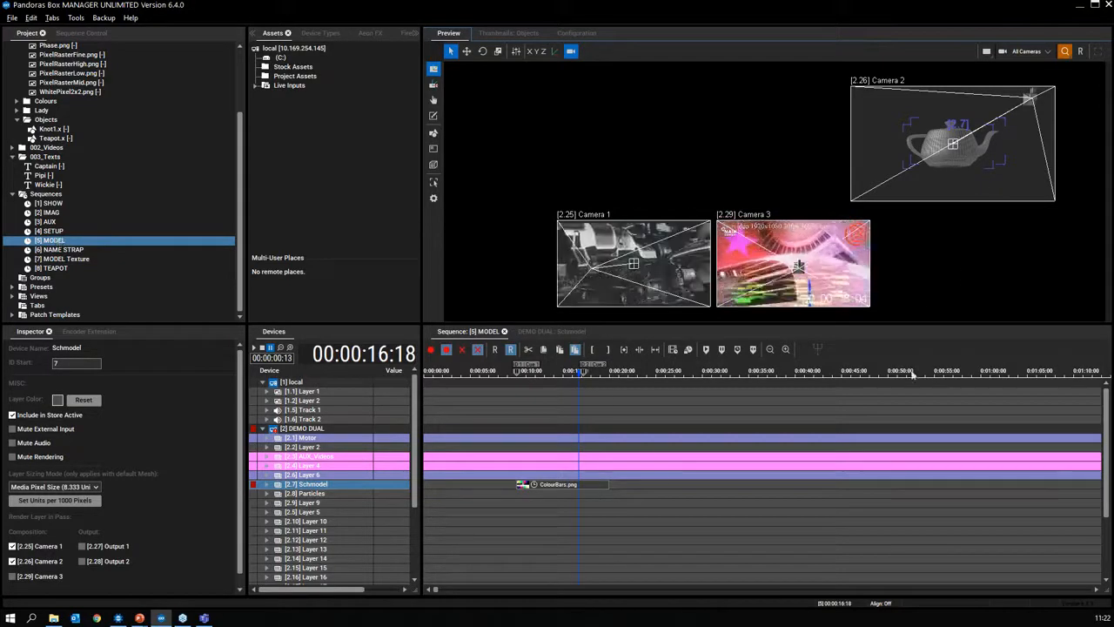
{"action": "left_click", "coordinate": [545, 332]}
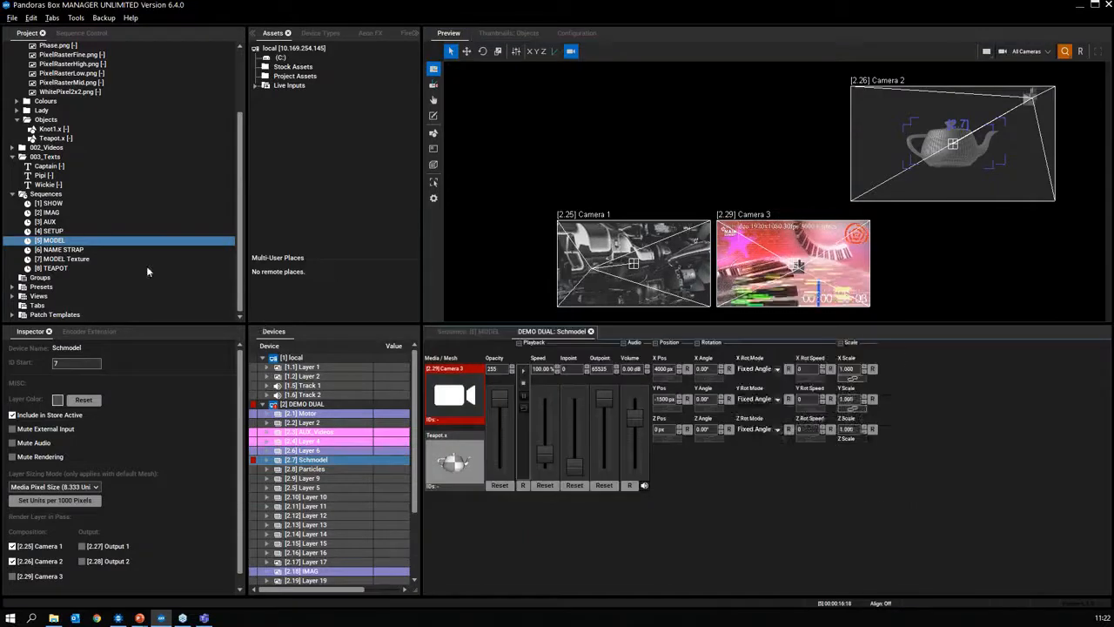
Assign ColourBars.png from the 1920x1080 stills as the Schmodel layer's media on the teapot.
{"action": "left_click", "coordinate": [104, 93]}
{"action": "scroll", "coordinate": [96, 131], "scroll_direction": "up", "scroll_amount": 3}
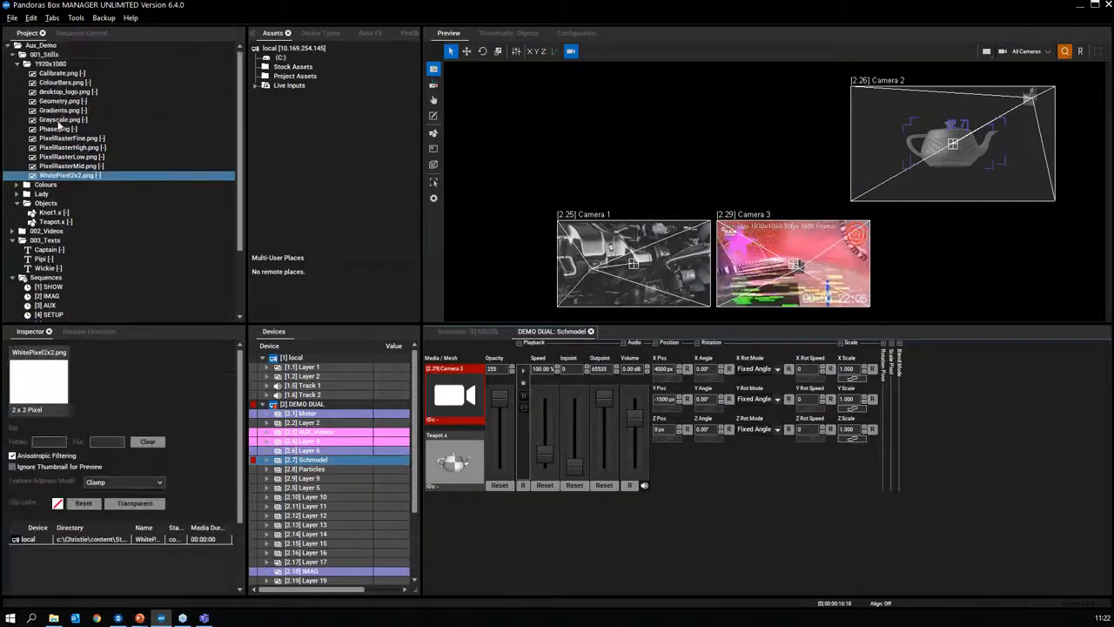
{"action": "left_click", "coordinate": [63, 119]}
{"action": "left_click", "coordinate": [68, 102]}
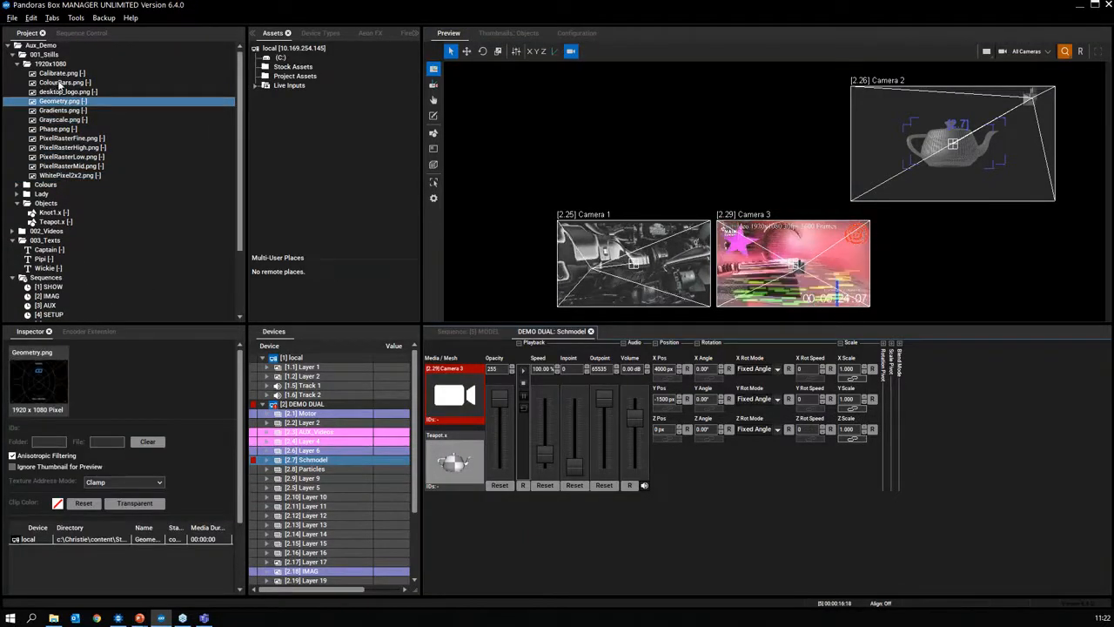
{"action": "left_click", "coordinate": [61, 83]}
{"action": "left_click_drag", "start_coordinate": [462, 396], "coordinate": [464, 398]}
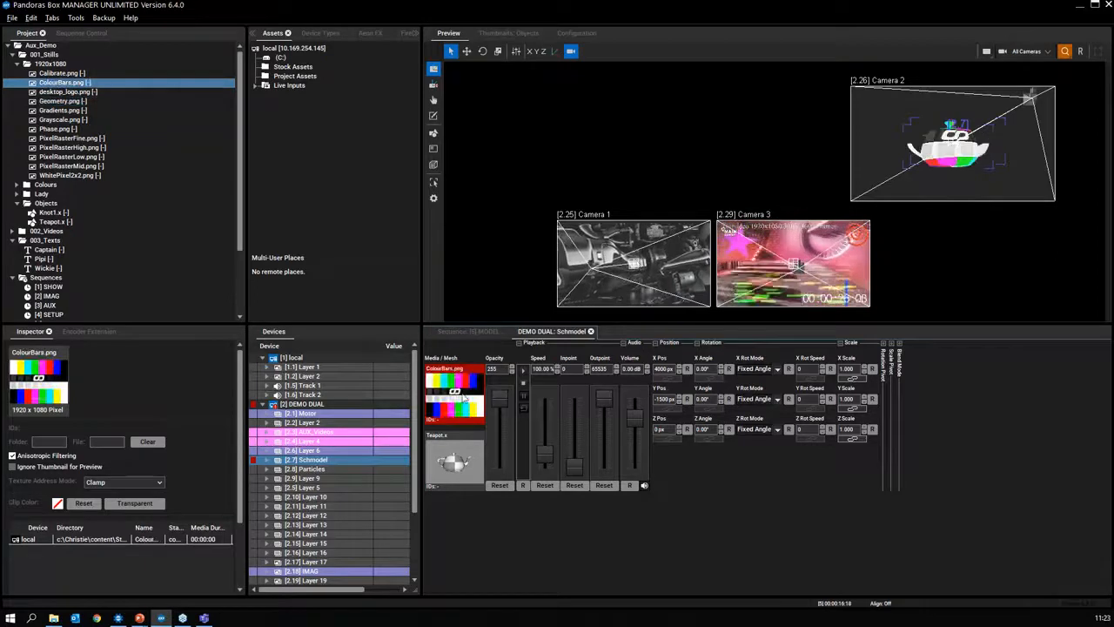
Examine the textured teapot in Camera 2 and the layers in front of Camera 3 from different angles.
{"action": "scroll", "coordinate": [987, 147], "scroll_direction": "up", "scroll_amount": 2}
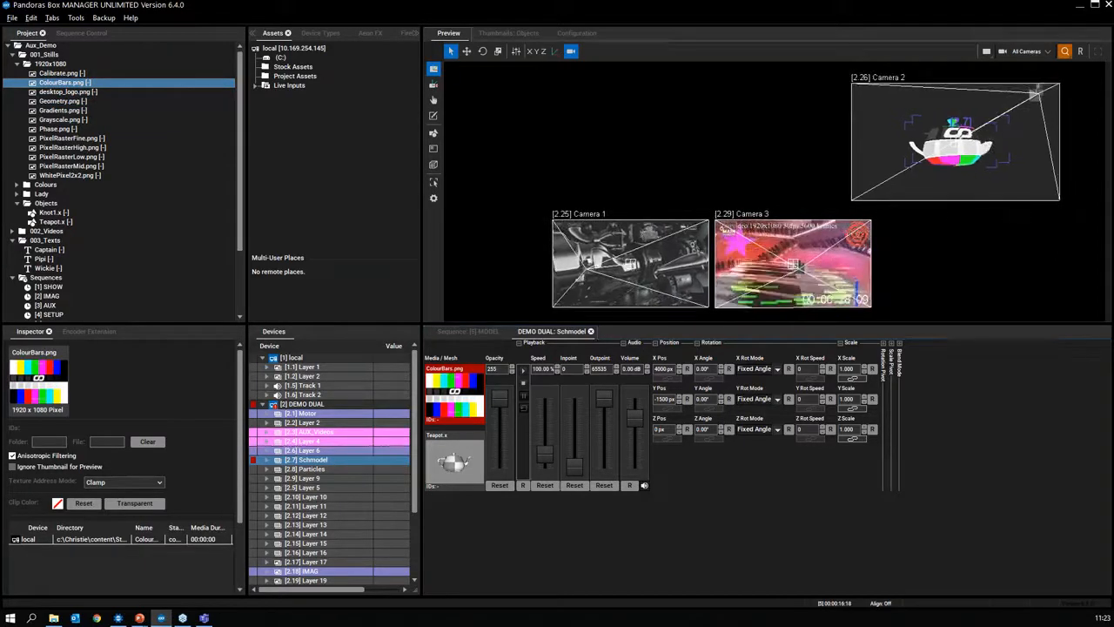
{"action": "left_click_drag", "start_coordinate": [987, 149], "coordinate": [742, 241]}
{"action": "scroll", "coordinate": [793, 185], "scroll_direction": "up", "scroll_amount": 4}
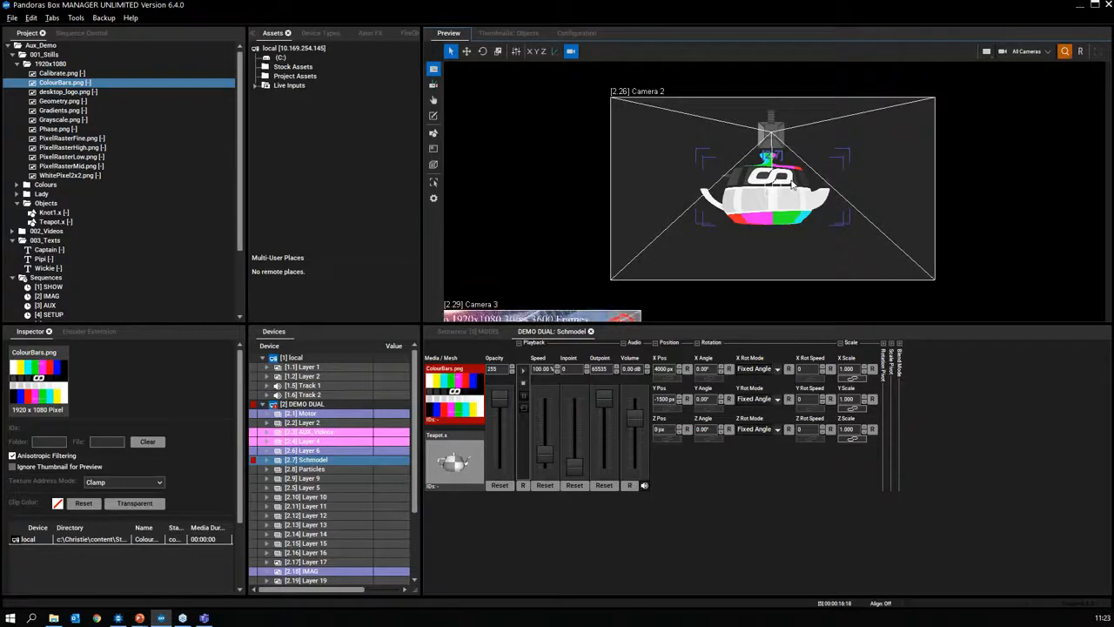
{"action": "mouse_move", "coordinate": [673, 243]}
{"action": "left_mouse_down"}
{"action": "mouse_move", "coordinate": [760, 177]}
{"action": "mouse_move", "coordinate": [834, 152]}
{"action": "left_mouse_up"}
{"action": "left_click_drag", "start_coordinate": [699, 276], "coordinate": [745, 182]}
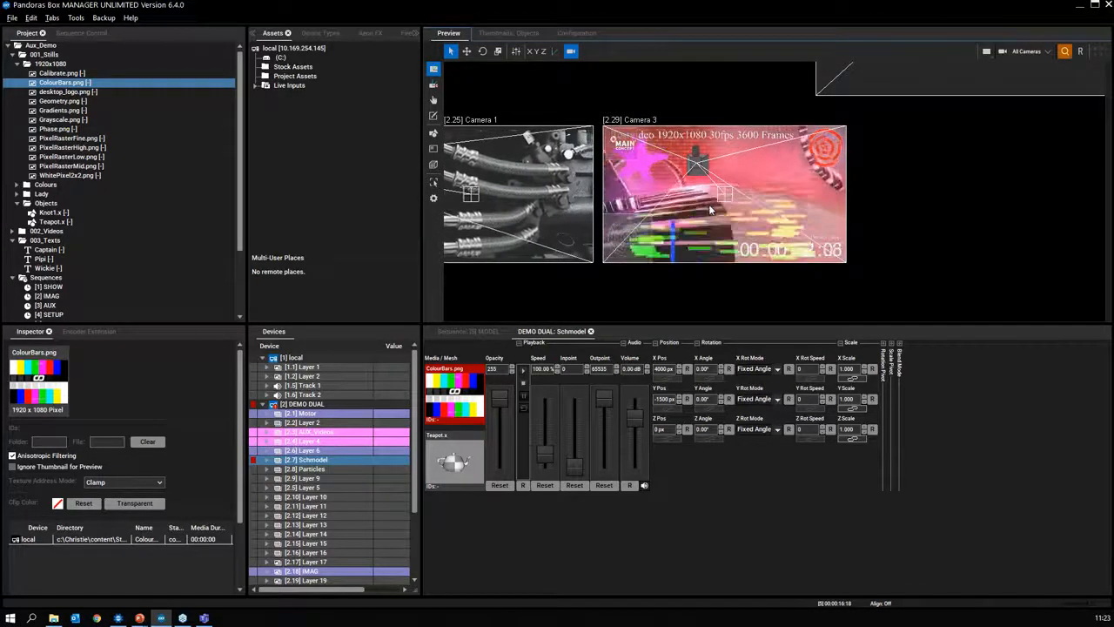
{"action": "left_click_drag", "start_coordinate": [739, 247], "coordinate": [769, 248]}
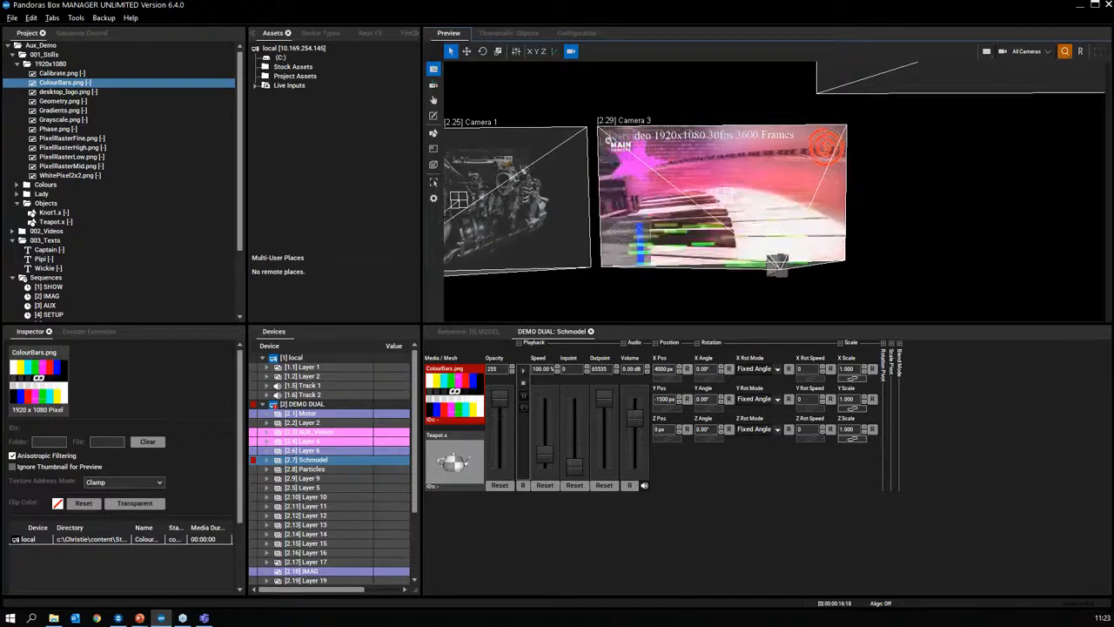
Preview the scene through Camera 2 alone and look around it.
{"action": "left_click", "coordinate": [1047, 52]}
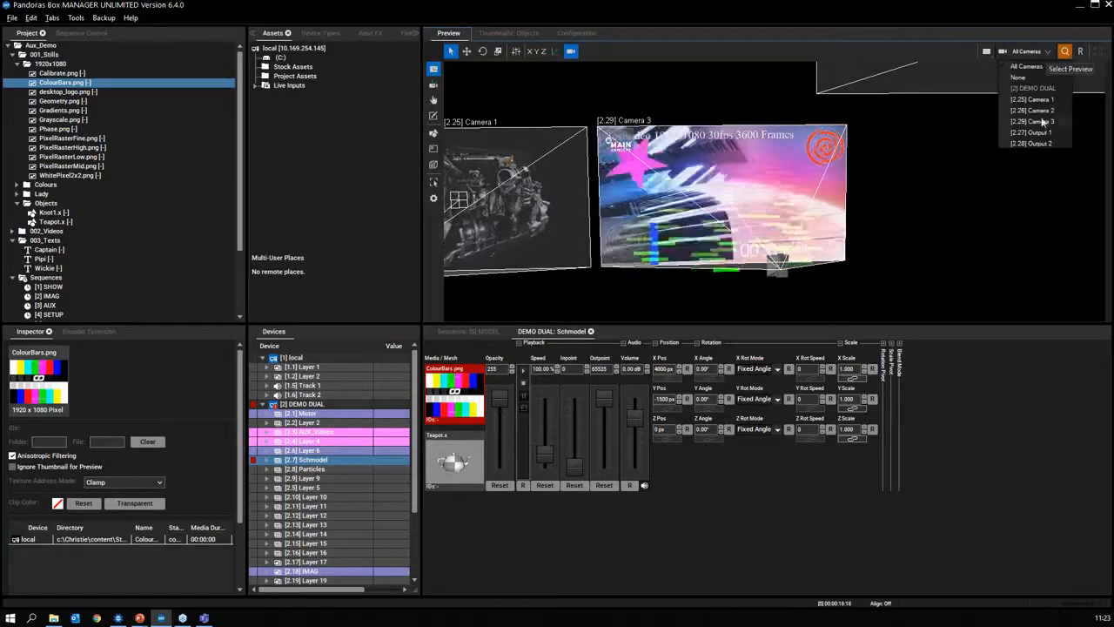
{"action": "left_click", "coordinate": [955, 215]}
{"action": "left_click", "coordinate": [1048, 51]}
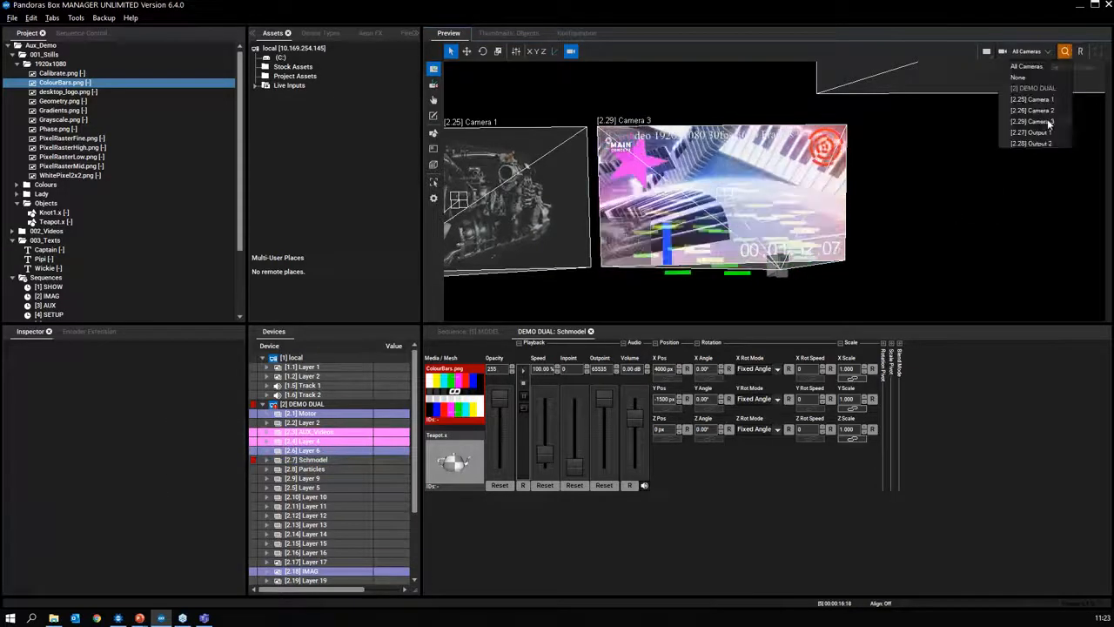
{"action": "left_click", "coordinate": [1048, 110]}
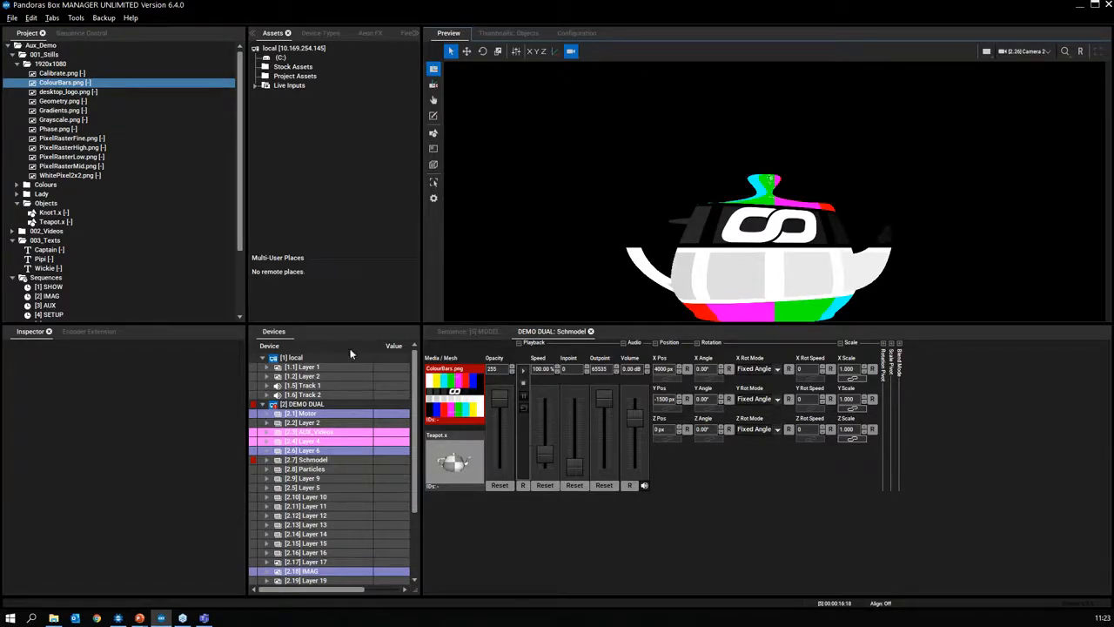
{"action": "left_click_drag", "start_coordinate": [811, 271], "coordinate": [815, 214]}
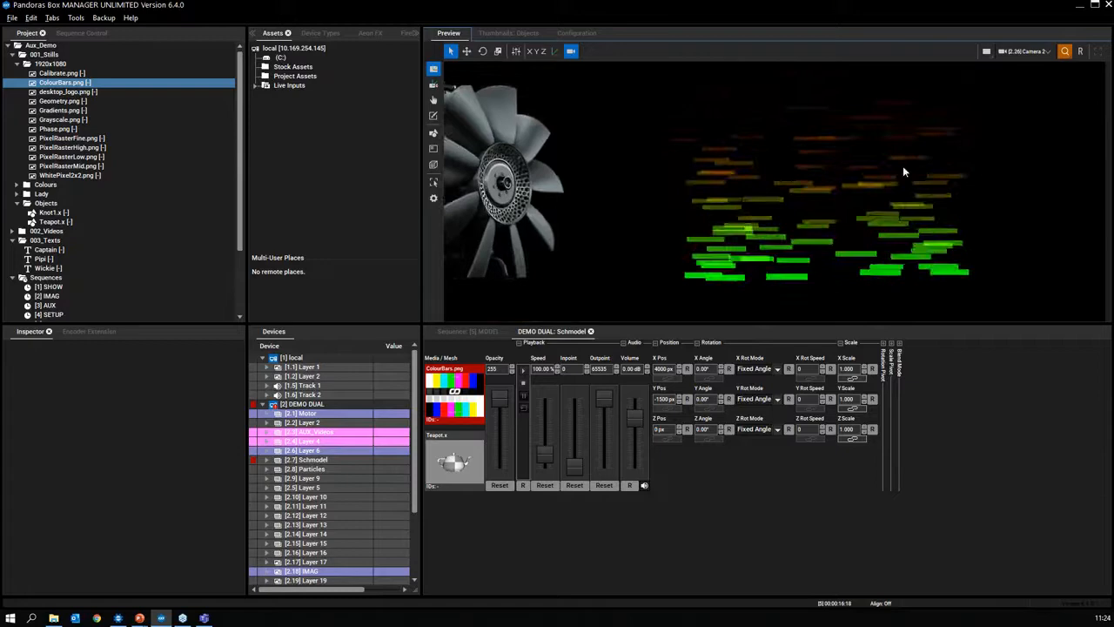
Return the preview to All Cameras and set Camera 3 as the Schmodel layer's camera texture.
{"action": "left_click", "coordinate": [1046, 50]}
{"action": "left_click", "coordinate": [1022, 69]}
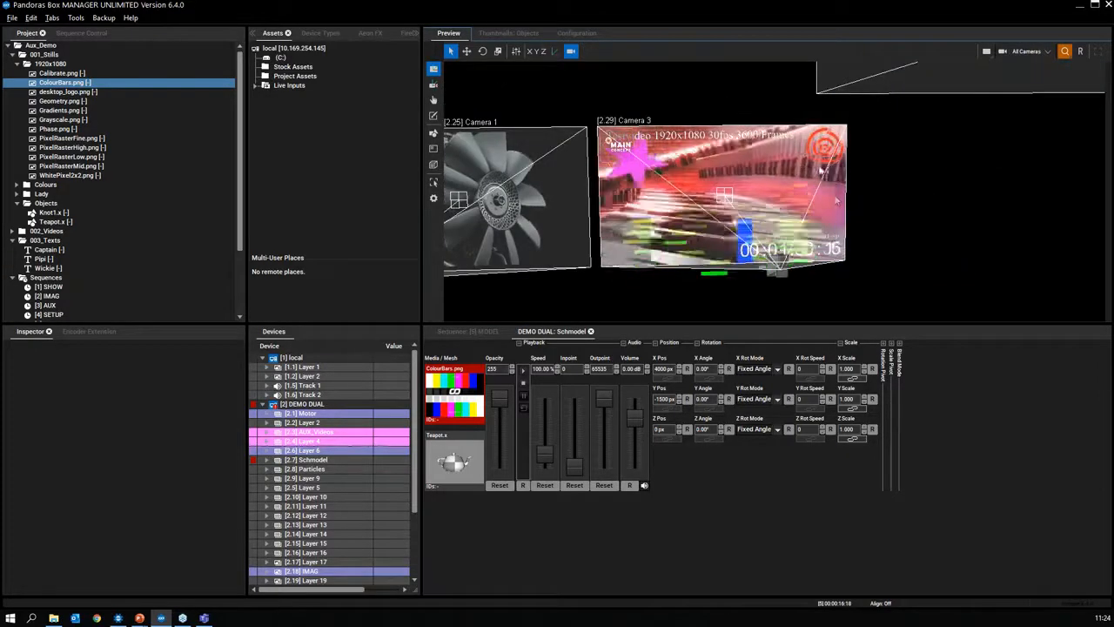
{"action": "left_click_drag", "start_coordinate": [924, 122], "coordinate": [794, 202]}
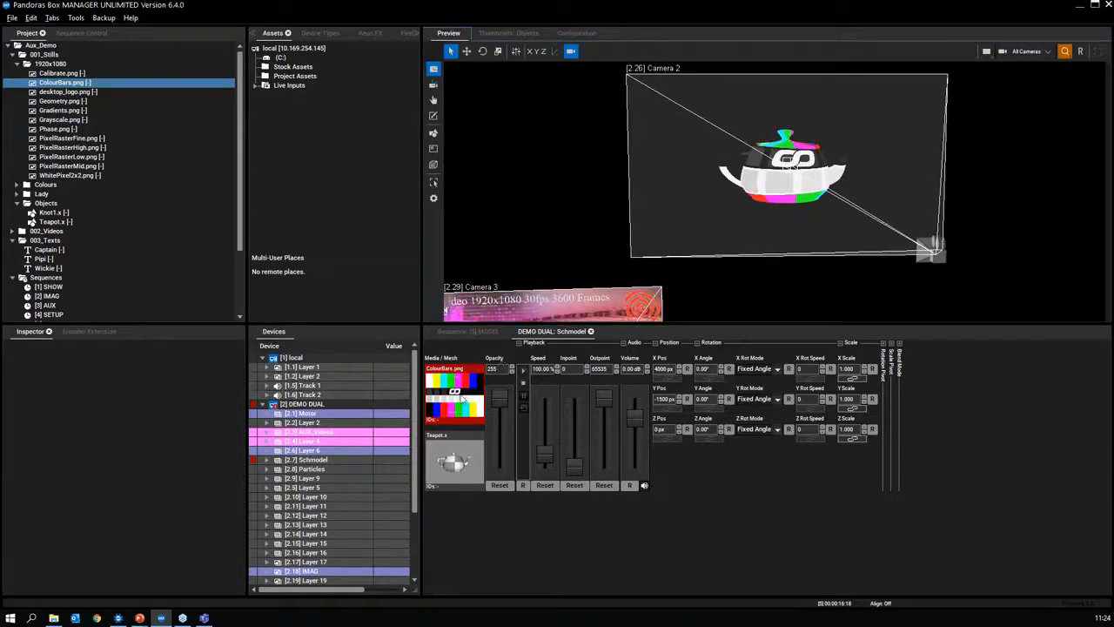
{"action": "right_click", "coordinate": [462, 399]}
{"action": "mouse_move", "coordinate": [524, 492]}
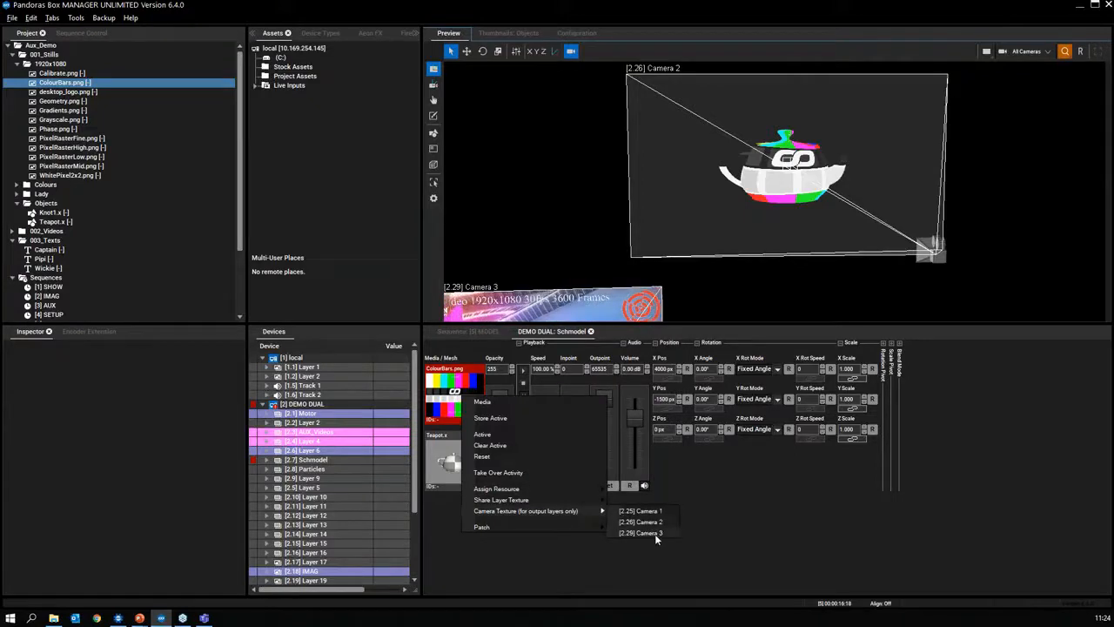
{"action": "left_click", "coordinate": [655, 531]}
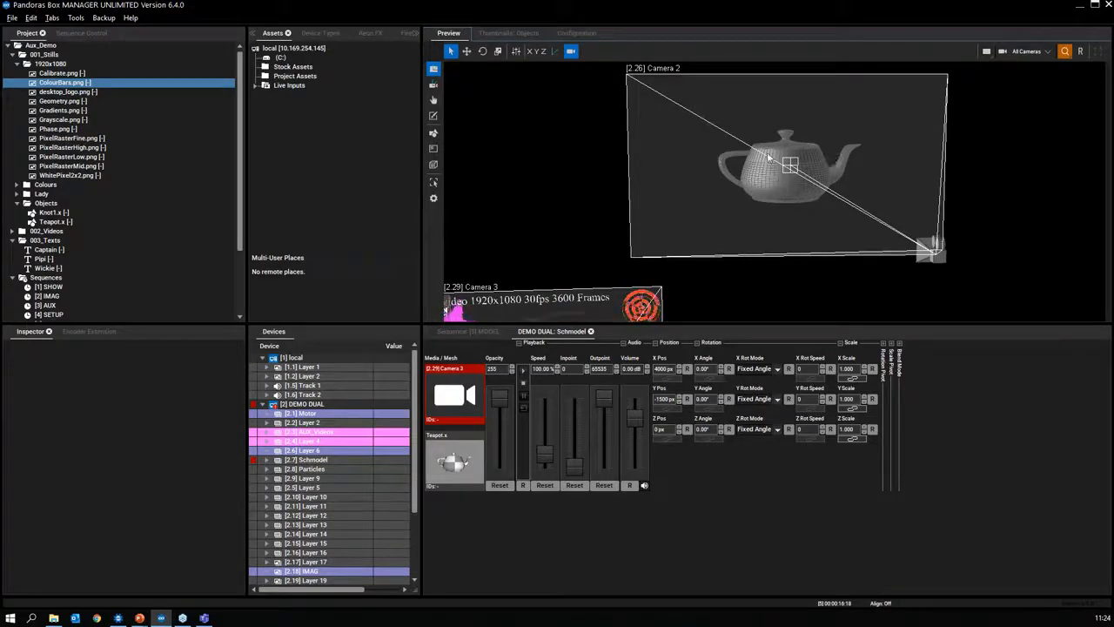
Preview Camera 2 alone and orbit around the camera-textured teapot.
{"action": "left_click", "coordinate": [1050, 53]}
{"action": "left_click", "coordinate": [1051, 111]}
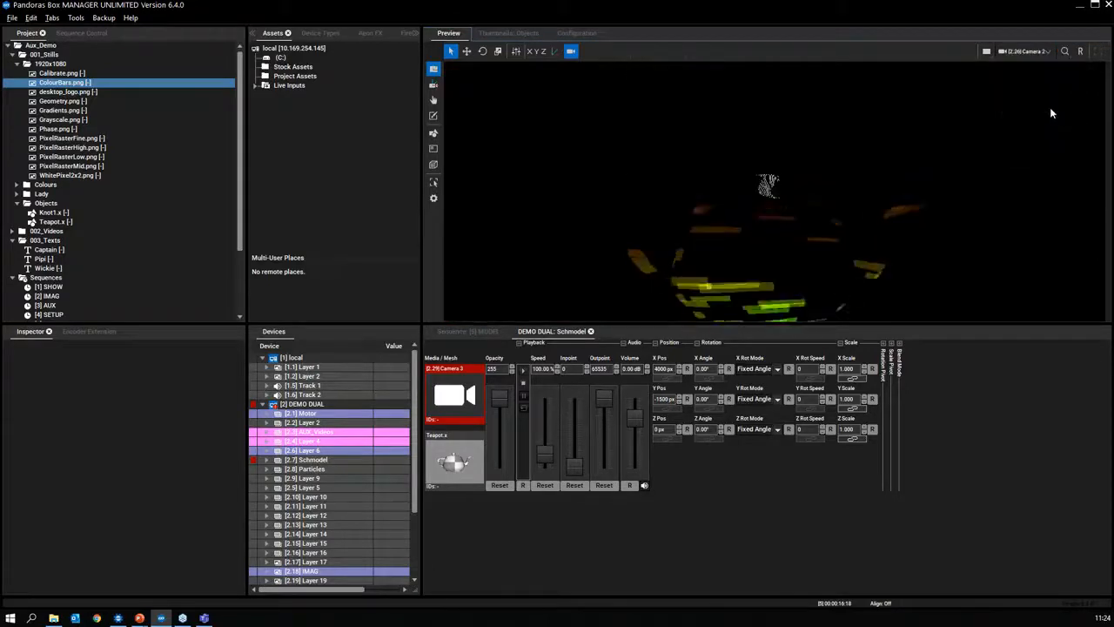
{"action": "left_click_drag", "start_coordinate": [962, 176], "coordinate": [1022, 167]}
Switch the preview to Output 2 and frame the teapot up close.
{"action": "left_click", "coordinate": [1032, 52]}
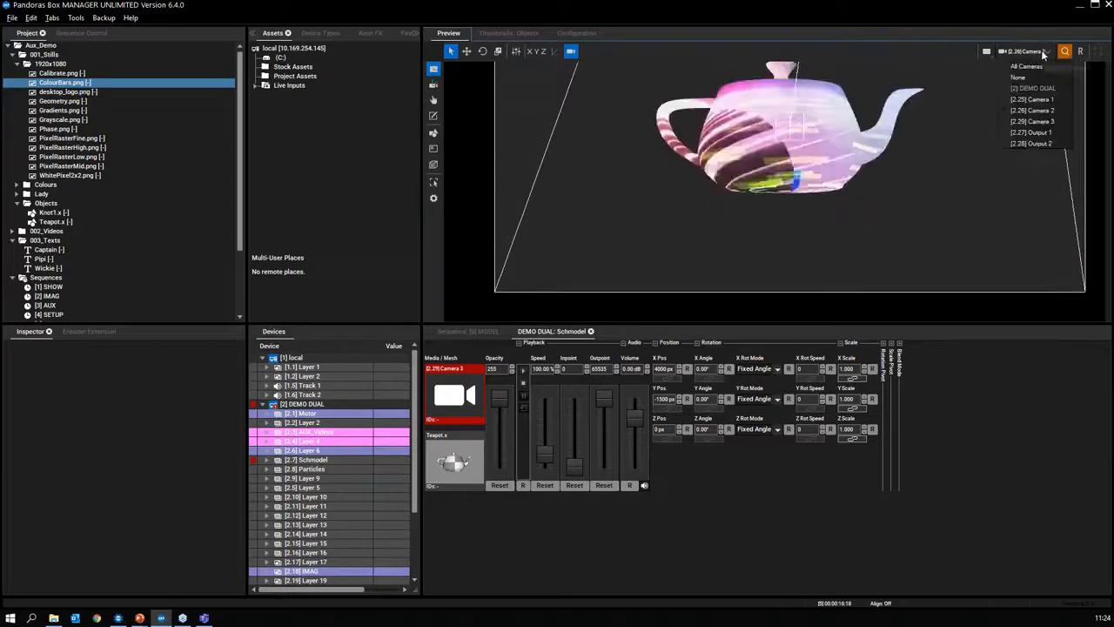
{"action": "left_click", "coordinate": [1031, 124]}
{"action": "left_click_drag", "start_coordinate": [887, 220], "coordinate": [841, 259]}
{"action": "scroll", "coordinate": [841, 260], "scroll_direction": "up", "scroll_amount": 2}
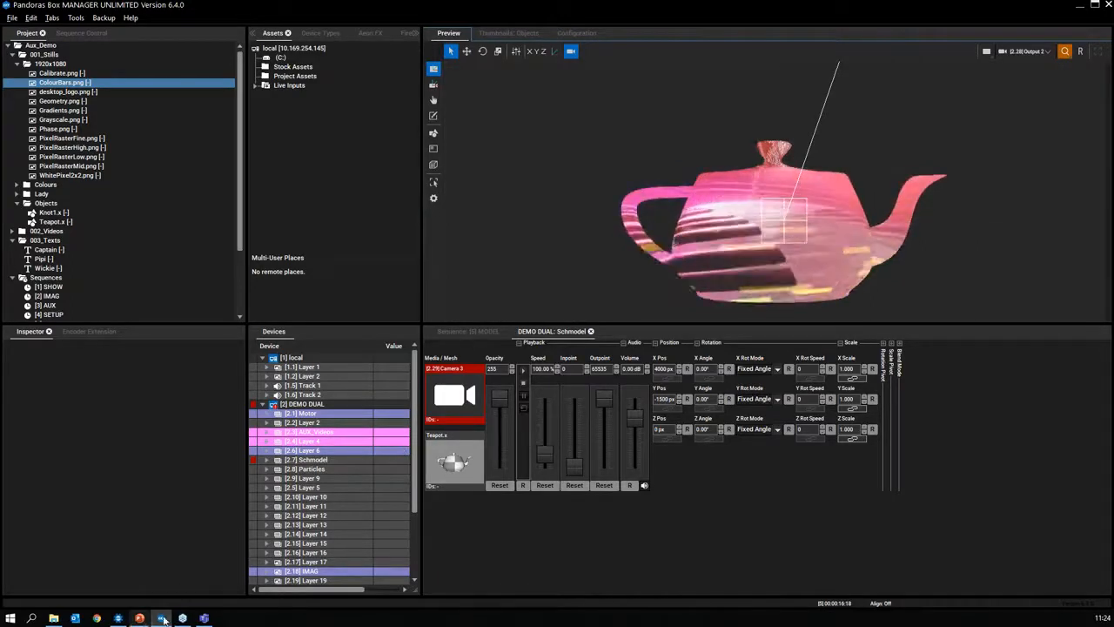
Show the MODEL sequence timeline again and check the sequence's Enforce Defaults options.
{"action": "left_click", "coordinate": [479, 331]}
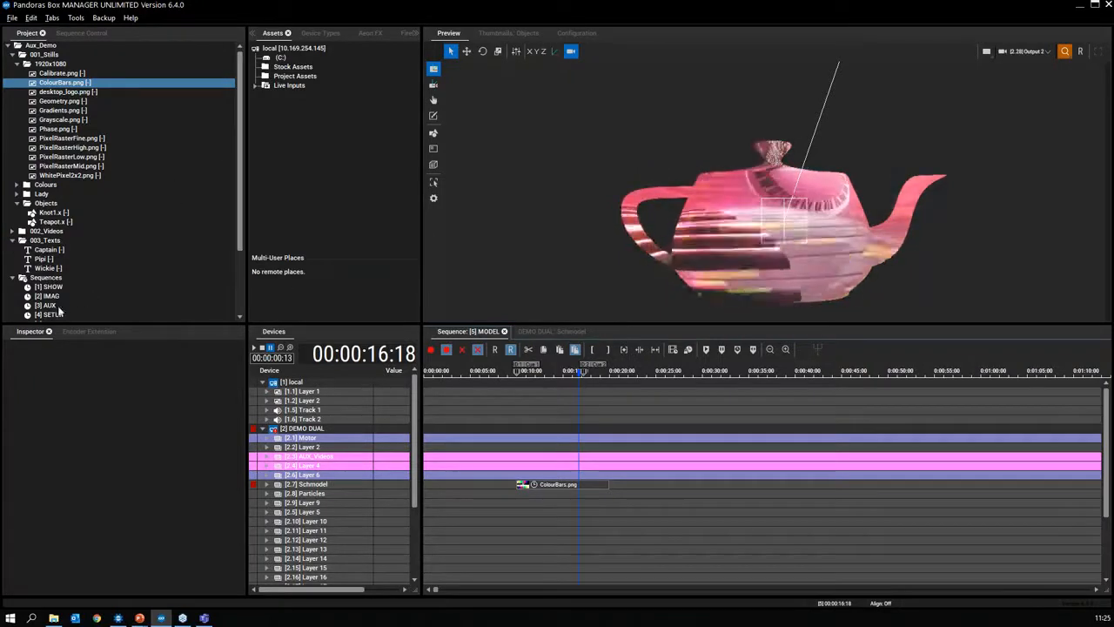
{"action": "left_click", "coordinate": [98, 276]}
{"action": "scroll", "coordinate": [98, 276], "scroll_direction": "down", "scroll_amount": 2}
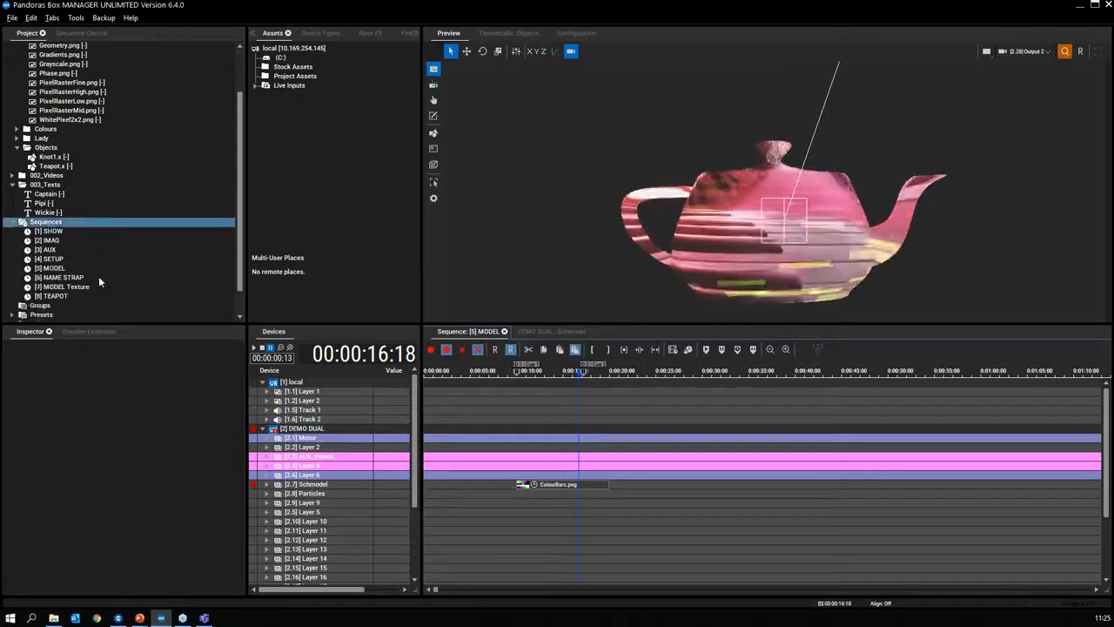
{"action": "left_click", "coordinate": [50, 269]}
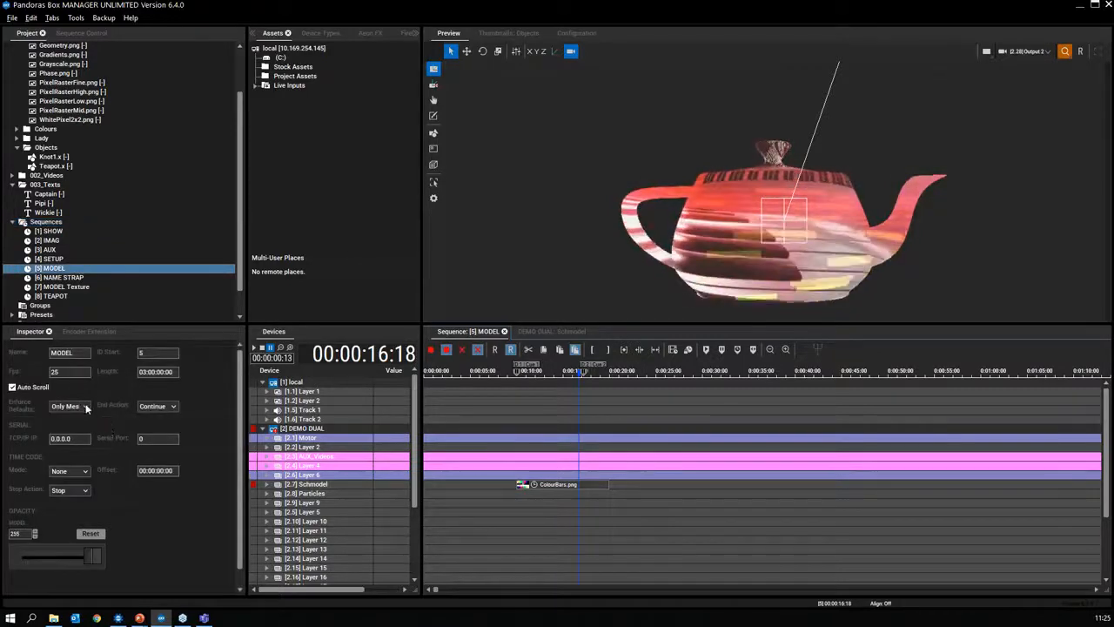
{"action": "left_click", "coordinate": [87, 406]}
{"action": "left_click", "coordinate": [87, 408]}
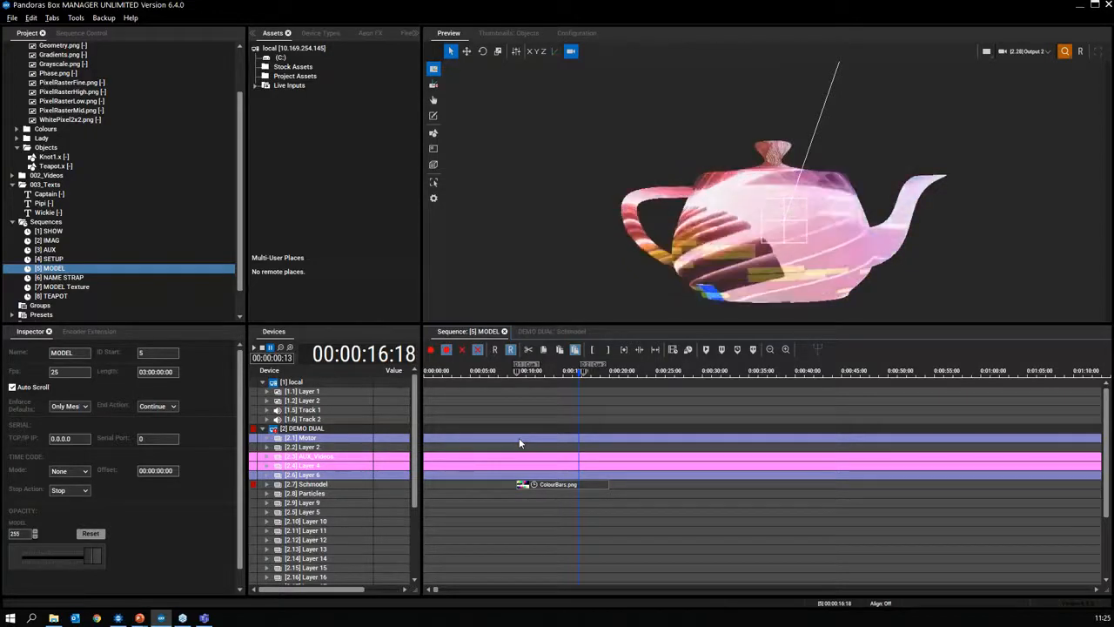
Reselect Output 2 as the preview source to restore its default view.
{"action": "left_click", "coordinate": [1047, 52]}
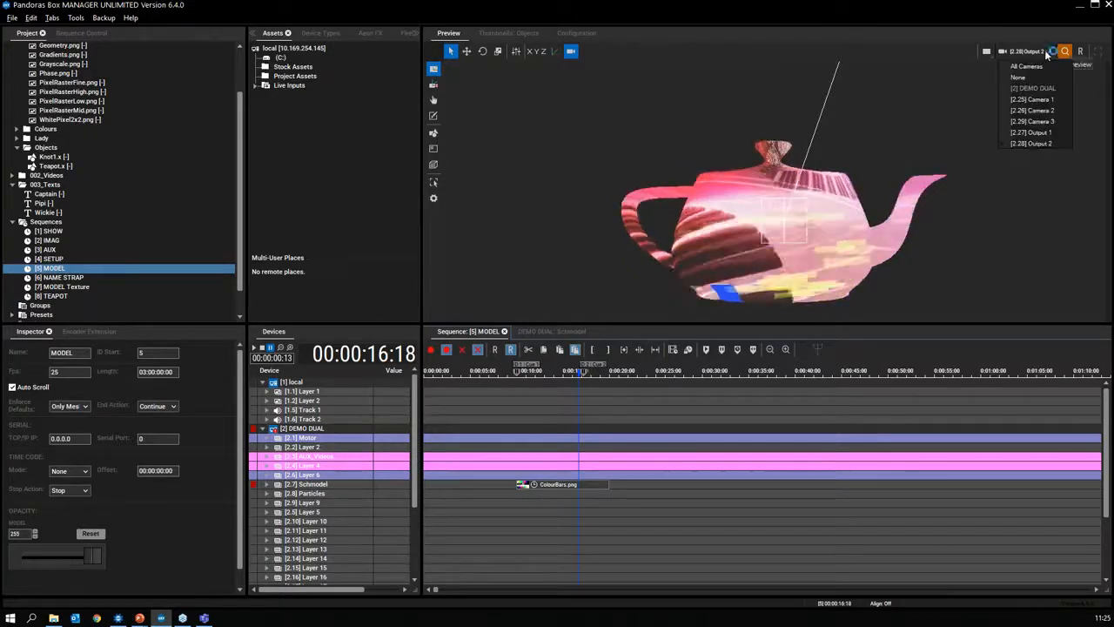
{"action": "left_click", "coordinate": [1040, 143]}
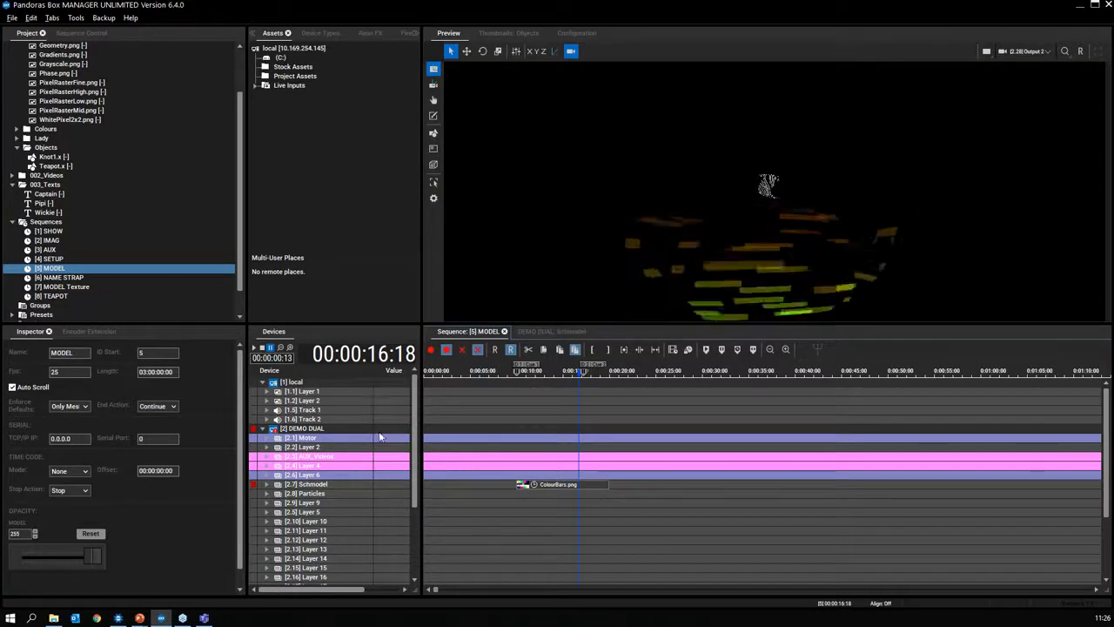
Open the SHOW sequence and preview all cameras, moving the view to bring Camera 1 and Camera 3 into sight.
{"action": "double_click", "coordinate": [55, 232]}
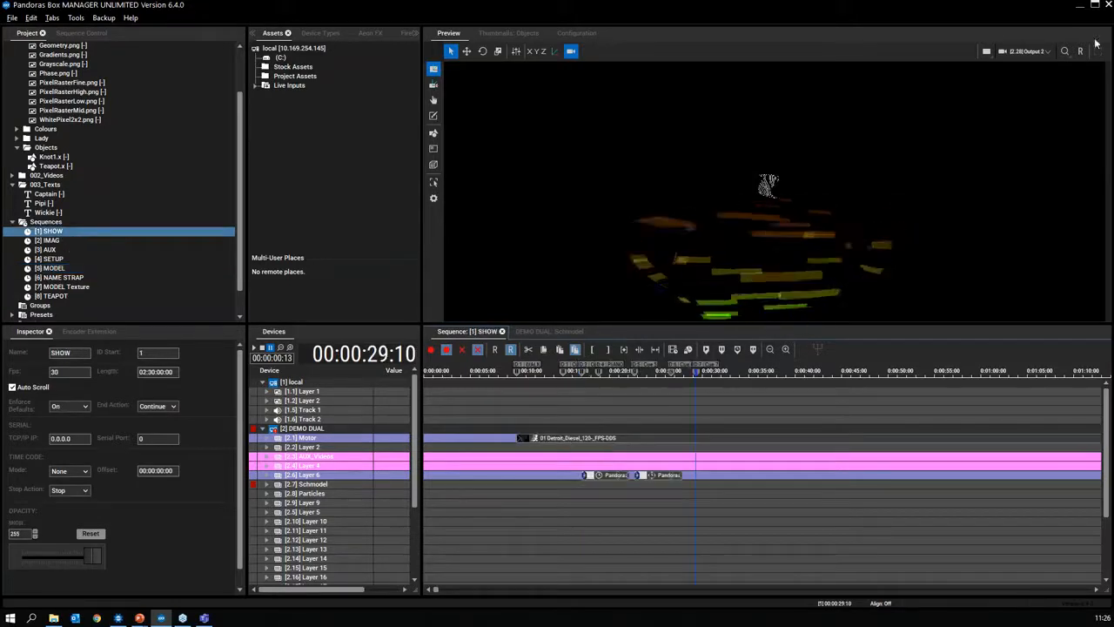
{"action": "left_click", "coordinate": [1028, 50]}
{"action": "left_click", "coordinate": [1027, 66]}
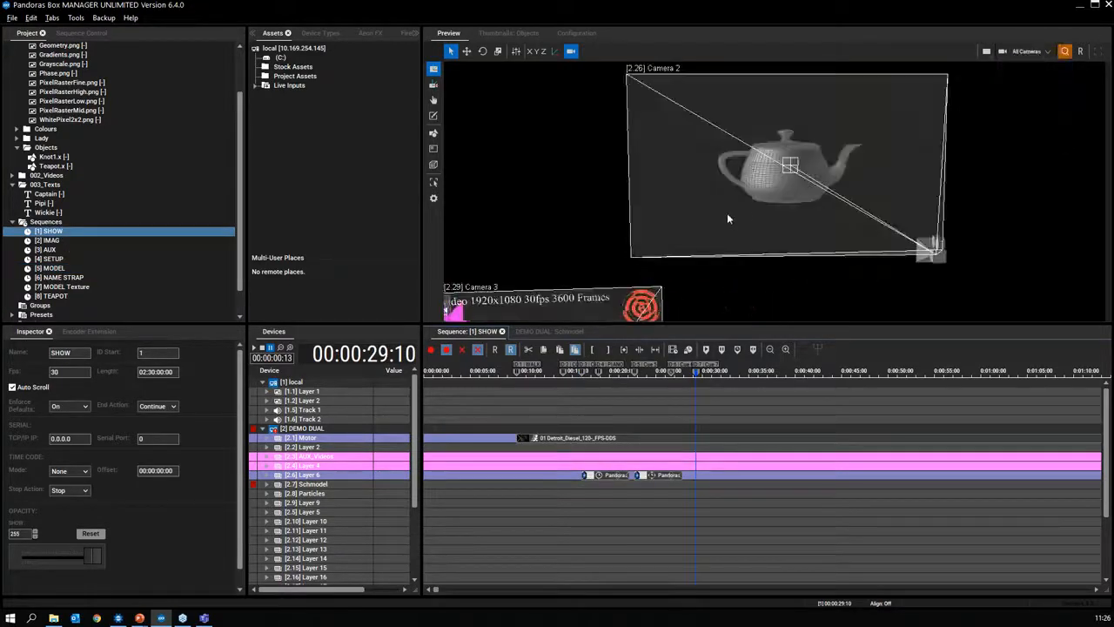
{"action": "left_click_drag", "start_coordinate": [758, 198], "coordinate": [1077, 92]}
{"action": "scroll", "coordinate": [689, 236], "scroll_direction": "down", "scroll_amount": 1}
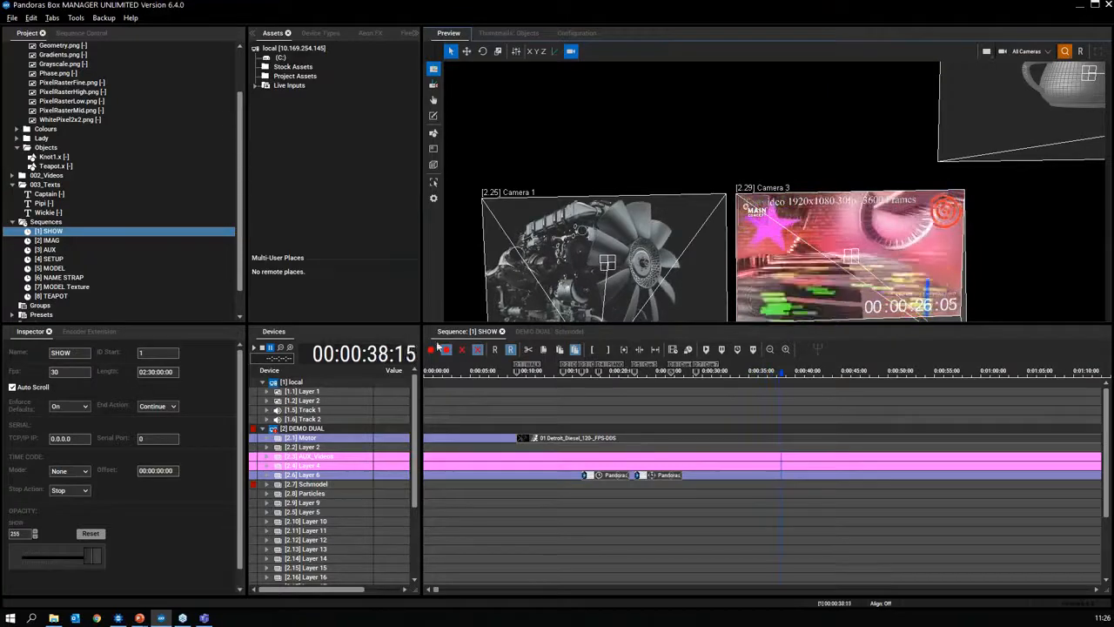
Bring up Widget Designer, return to the SHOW sequence in Pandoras Box and place a Pause cue at 0:01:45:07.
{"action": "double_click", "coordinate": [474, 334]}
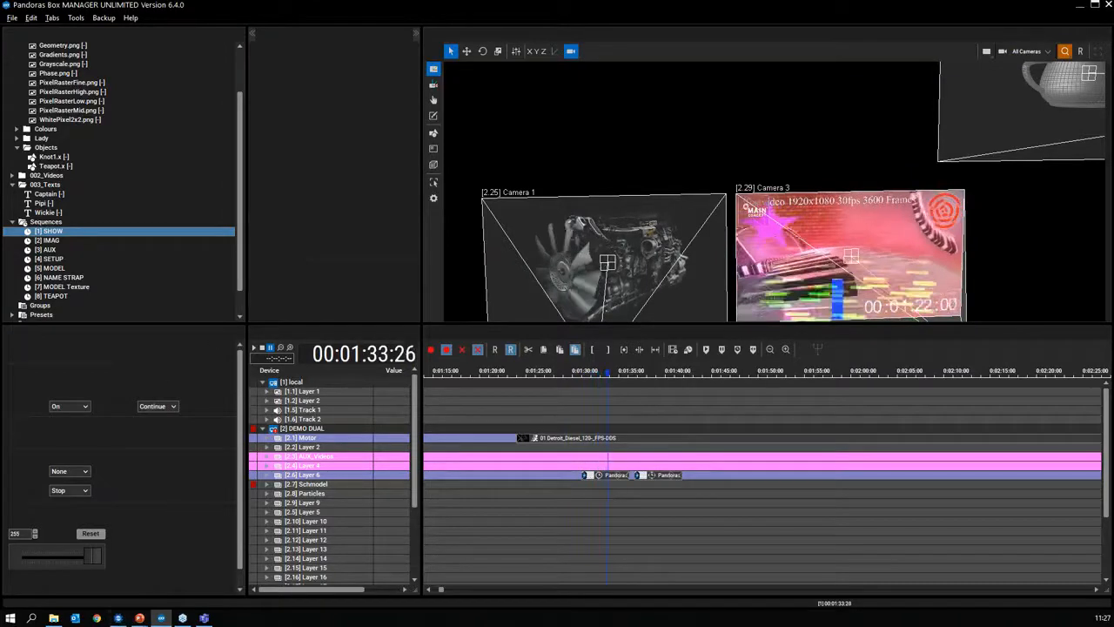
{"action": "left_click", "coordinate": [119, 619]}
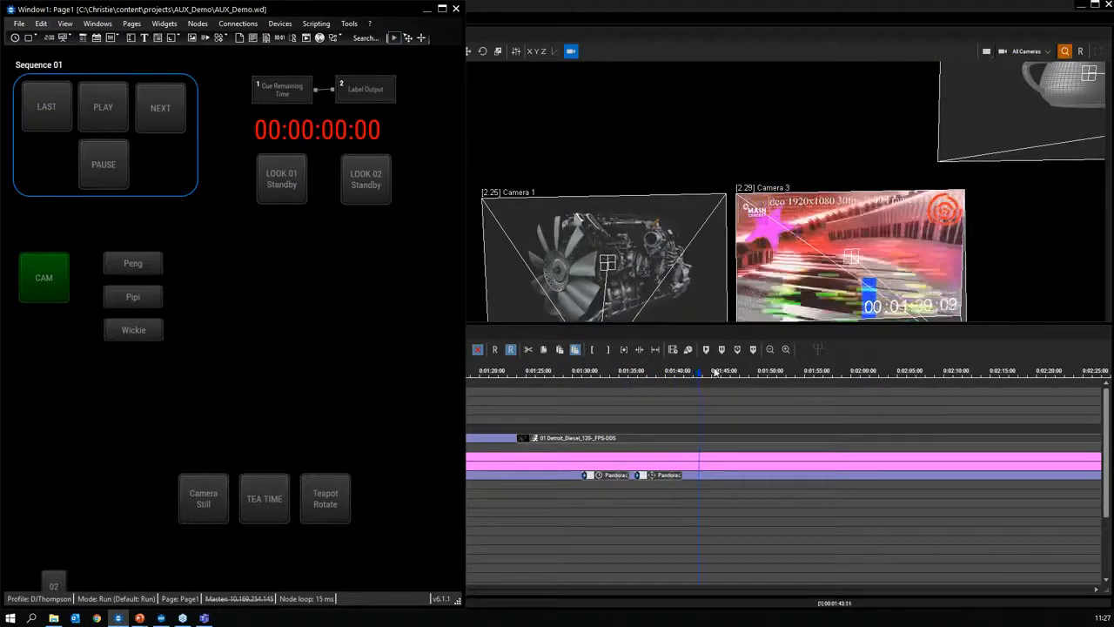
{"action": "left_click", "coordinate": [711, 455]}
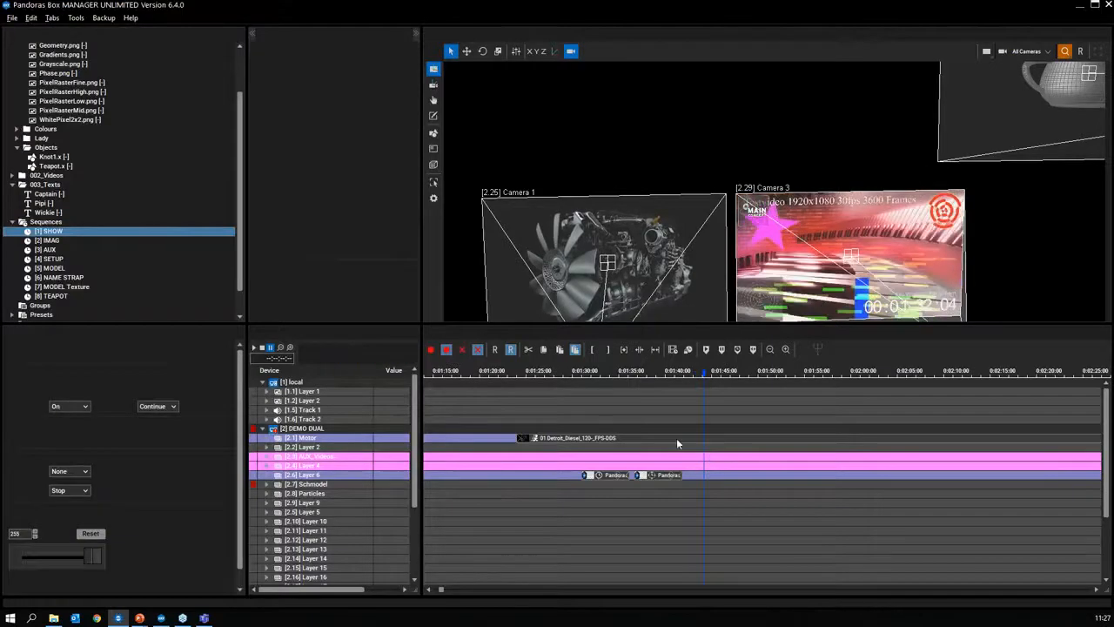
Reset the all-cameras preview and frame Camera 1, Camera 2 and Camera 3 together.
{"action": "left_click", "coordinate": [1083, 51]}
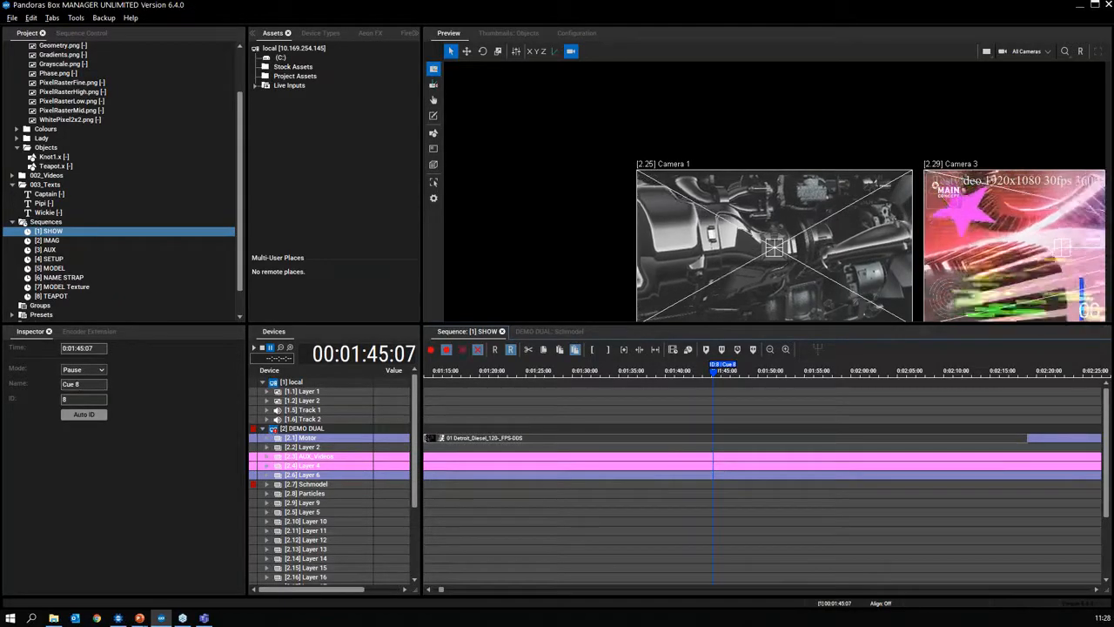
{"action": "left_click_drag", "start_coordinate": [922, 240], "coordinate": [743, 247]}
{"action": "scroll", "coordinate": [745, 247], "scroll_direction": "down", "scroll_amount": 1}
{"action": "left_click_drag", "start_coordinate": [941, 210], "coordinate": [879, 236]}
{"action": "scroll", "coordinate": [881, 235], "scroll_direction": "down", "scroll_amount": 2}
{"action": "left_click_drag", "start_coordinate": [956, 171], "coordinate": [882, 215]}
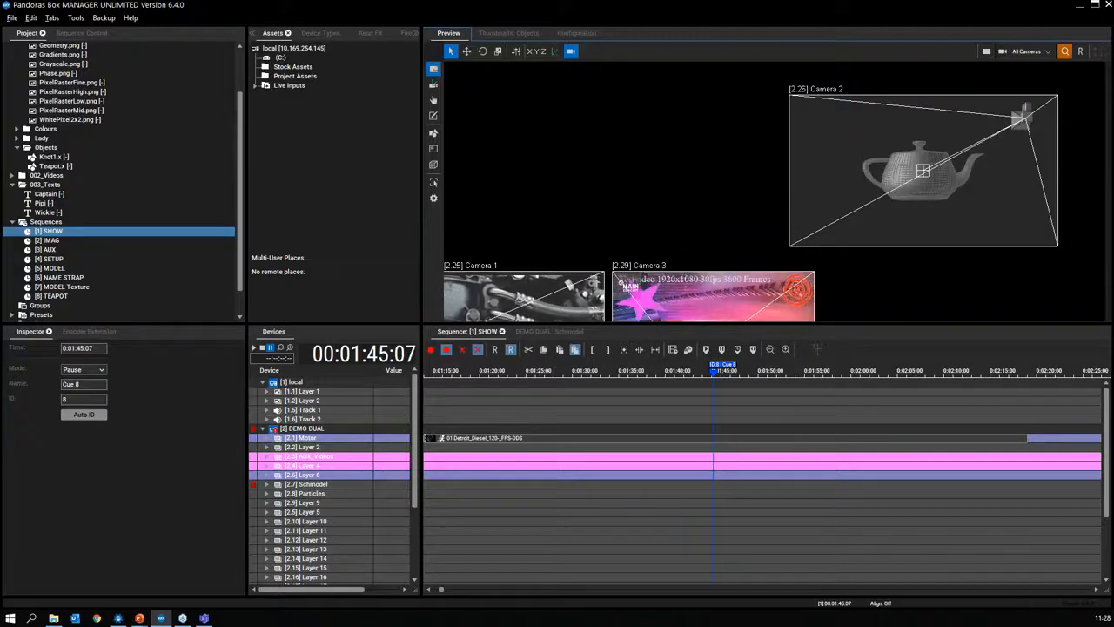
{"action": "left_click_drag", "start_coordinate": [695, 297], "coordinate": [739, 273]}
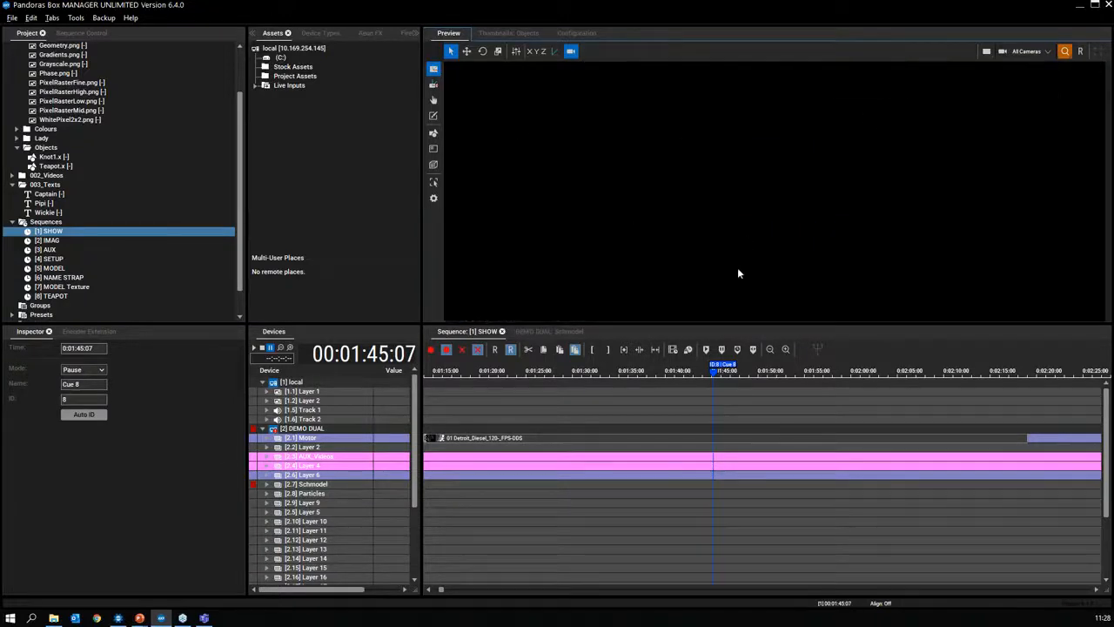
{"action": "left_click", "coordinate": [1082, 50]}
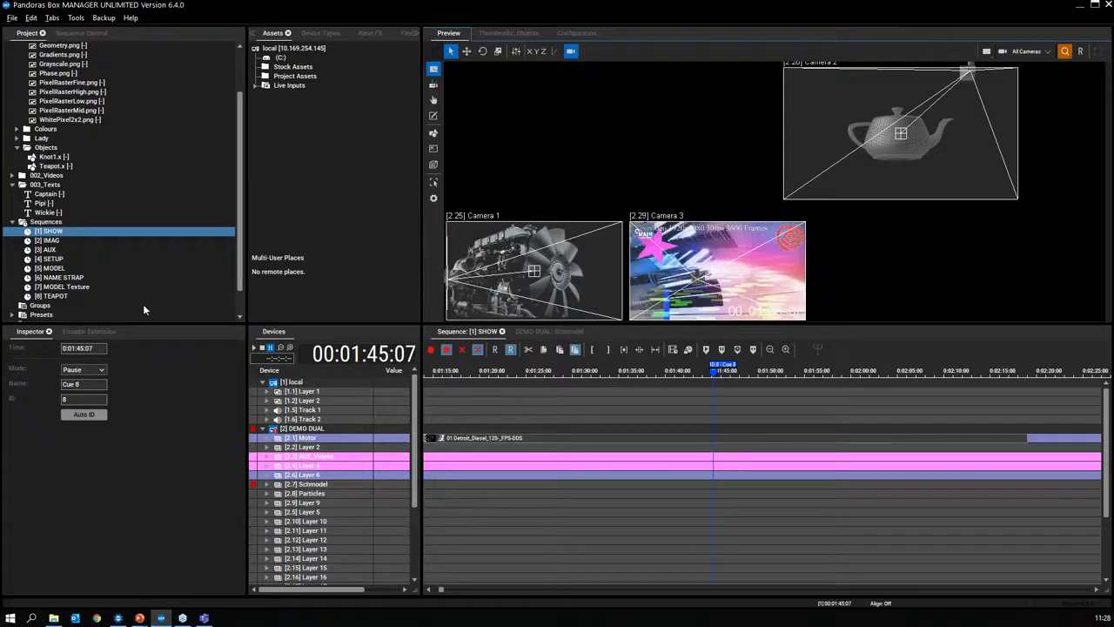
Trigger Teapot Rotate in Widget Designer and preview Output 2 in Pandoras Box.
{"action": "left_click", "coordinate": [119, 619]}
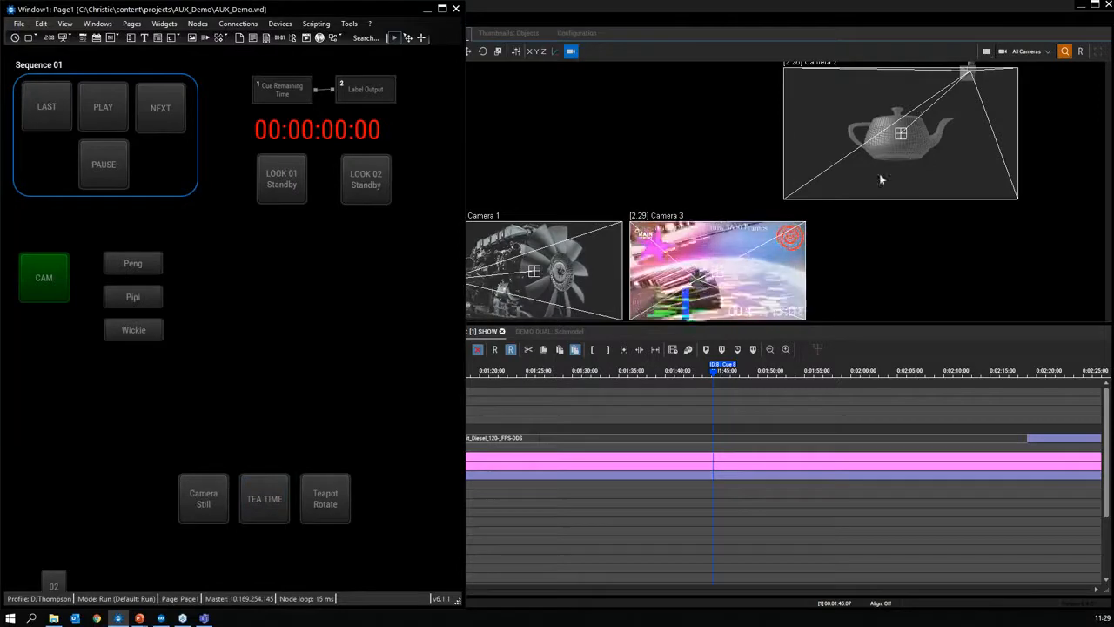
{"action": "left_click", "coordinate": [334, 504]}
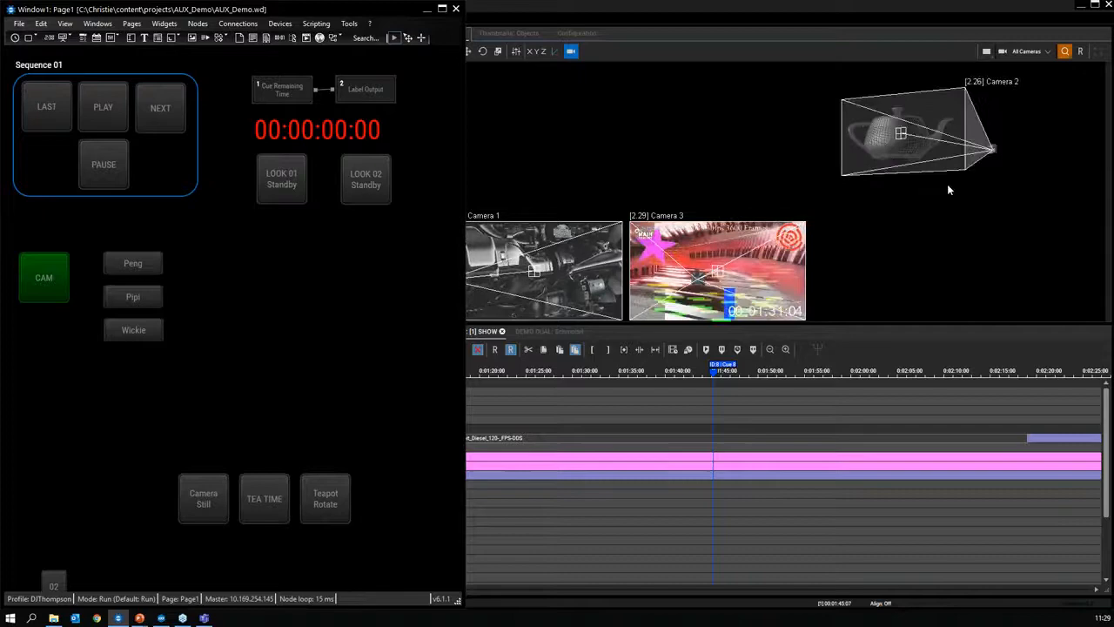
{"action": "left_click", "coordinate": [1045, 50]}
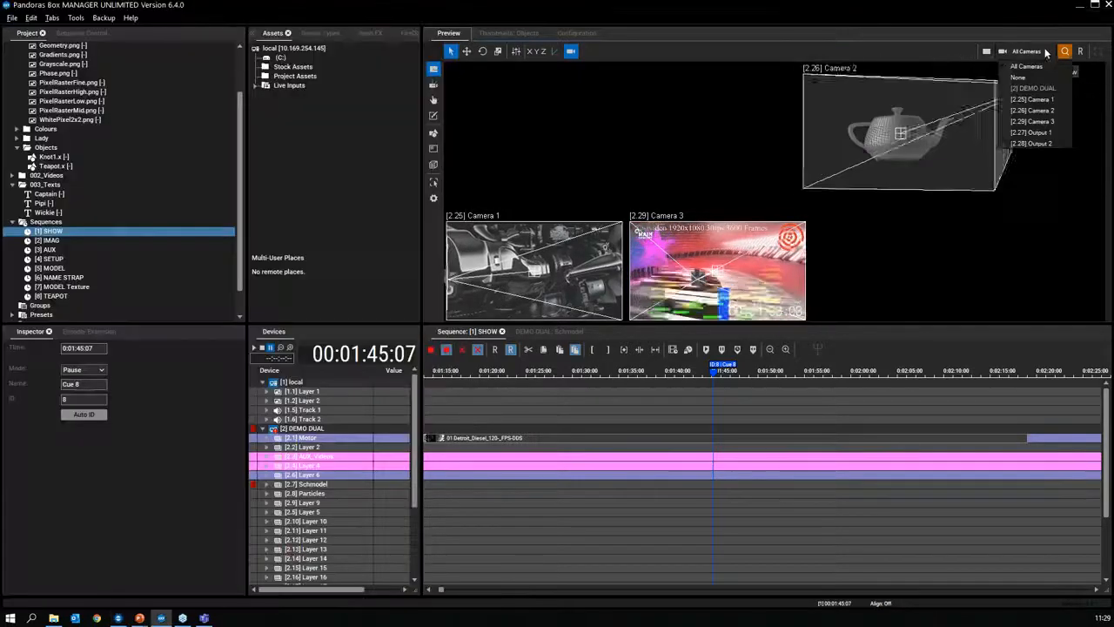
{"action": "left_click", "coordinate": [1041, 143]}
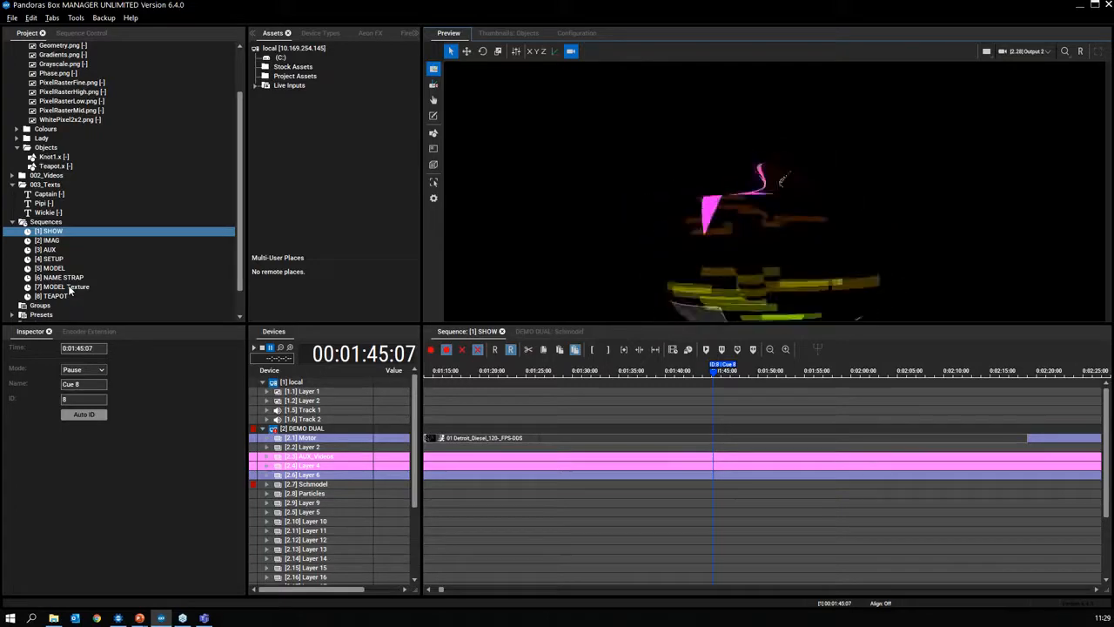
Open the MODEL Texture and TEAPOT sequences in turn and inspect the Schmodel layer's settings.
{"action": "double_click", "coordinate": [162, 285]}
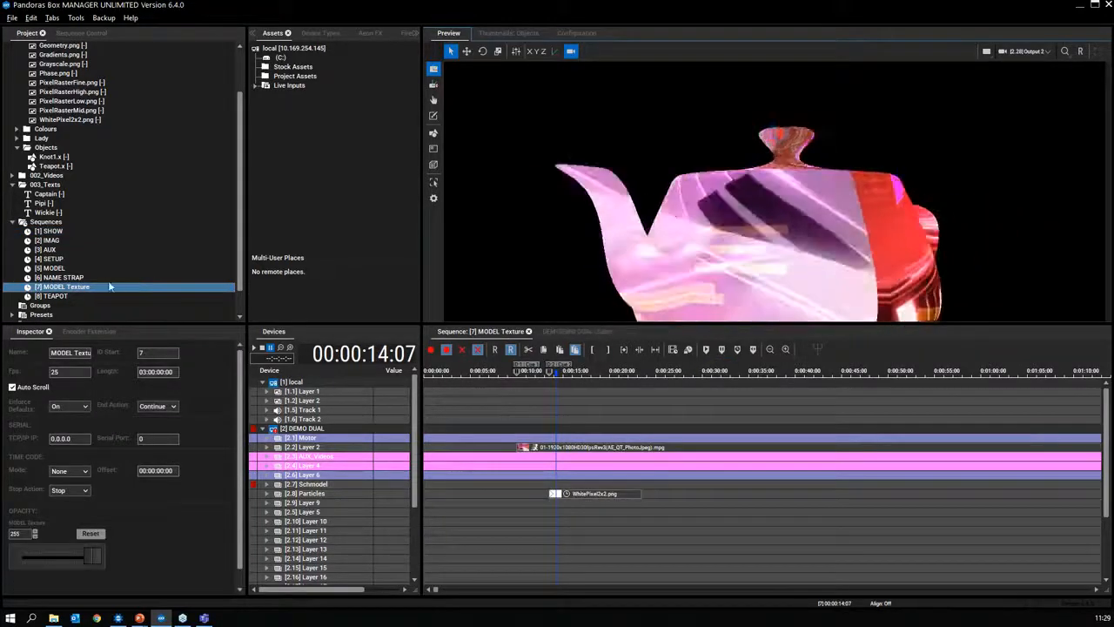
{"action": "double_click", "coordinate": [74, 296]}
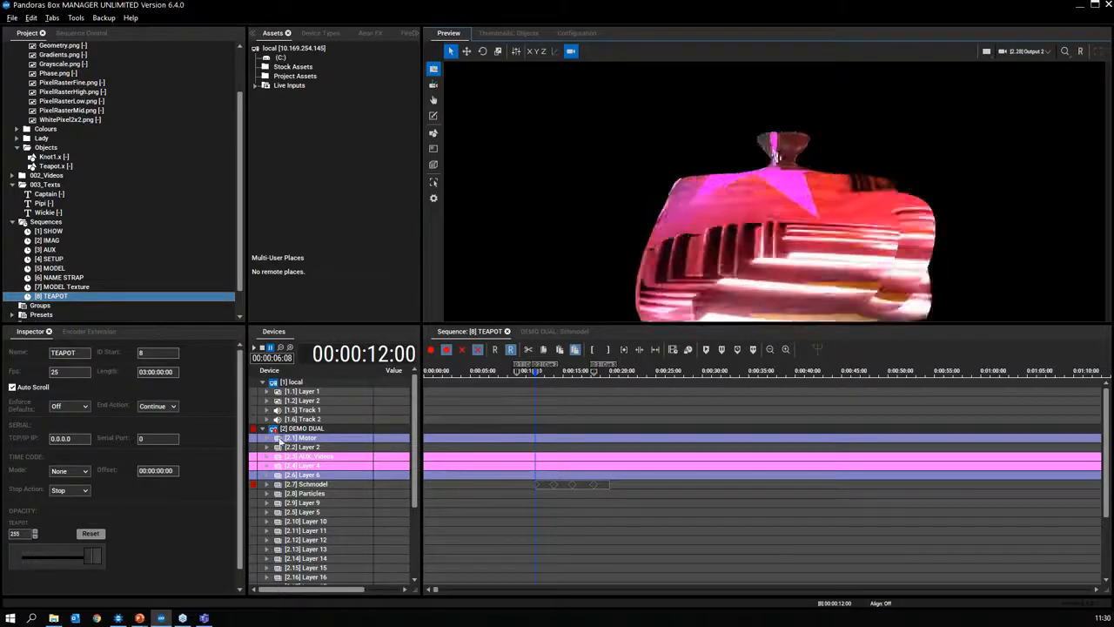
{"action": "left_click", "coordinate": [330, 485]}
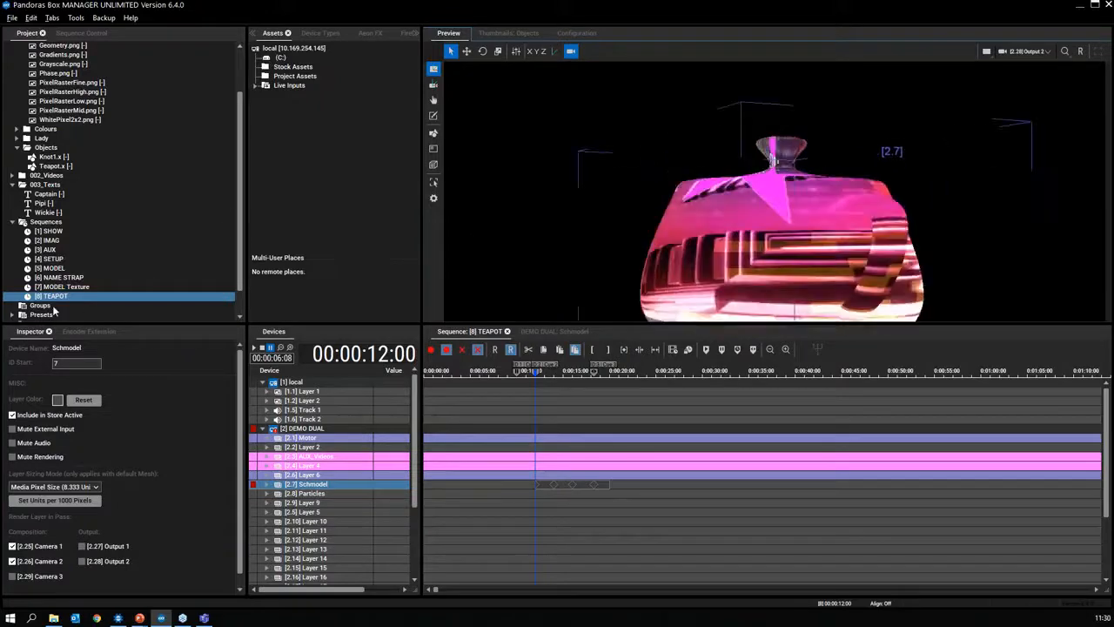
Review the TEAPOT, MODEL Texture and MODEL sequences one after another to compare their contents and settings.
{"action": "left_click", "coordinate": [154, 295]}
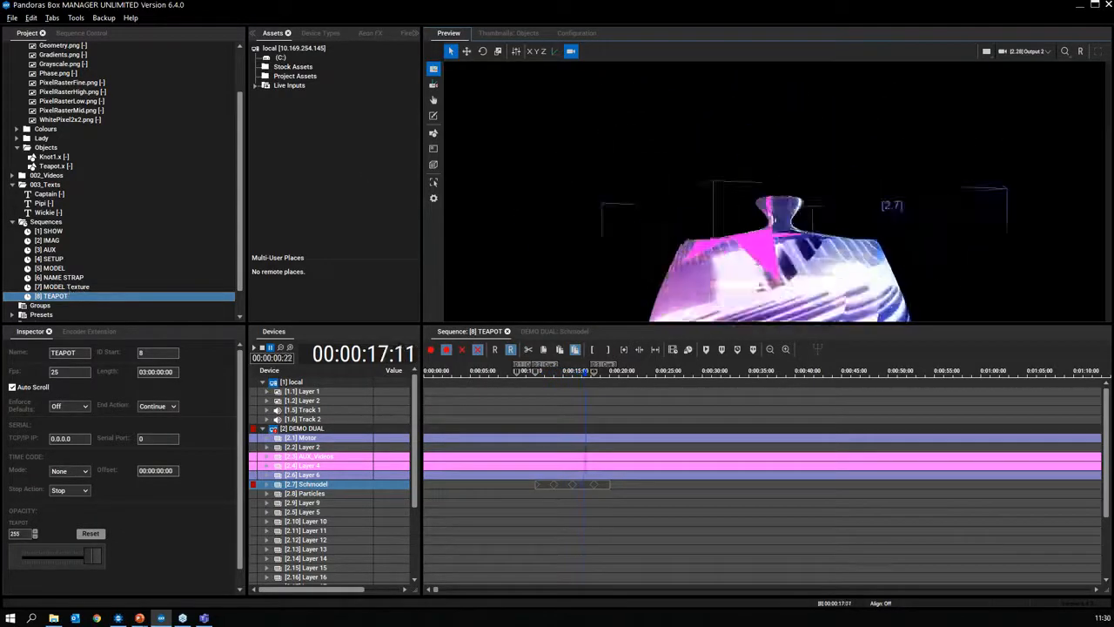
{"action": "left_click", "coordinate": [69, 288]}
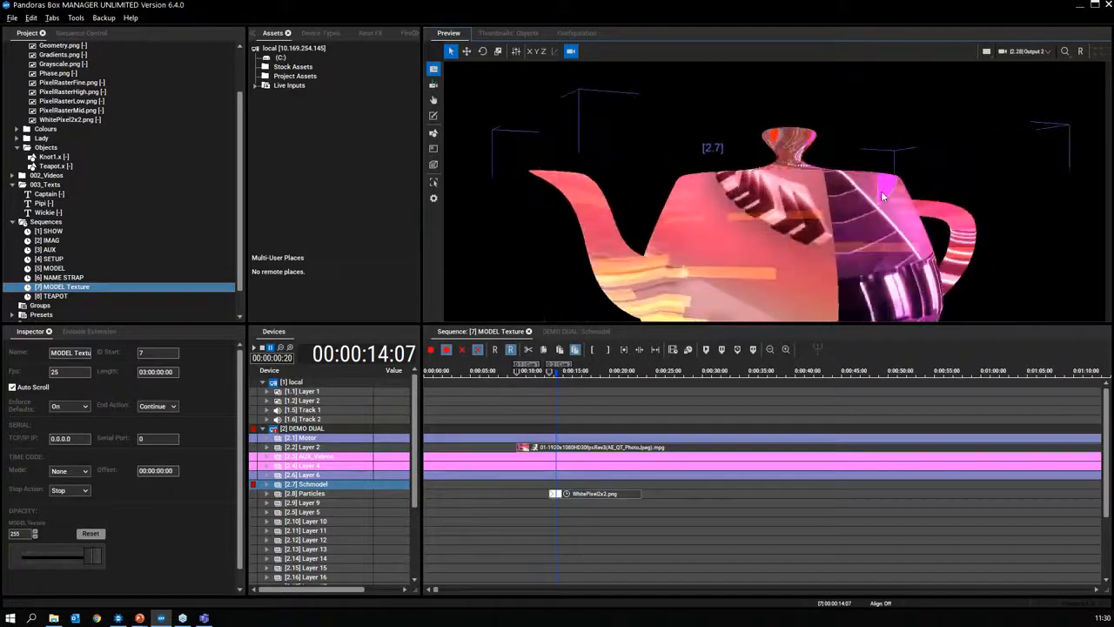
{"action": "left_click", "coordinate": [50, 268]}
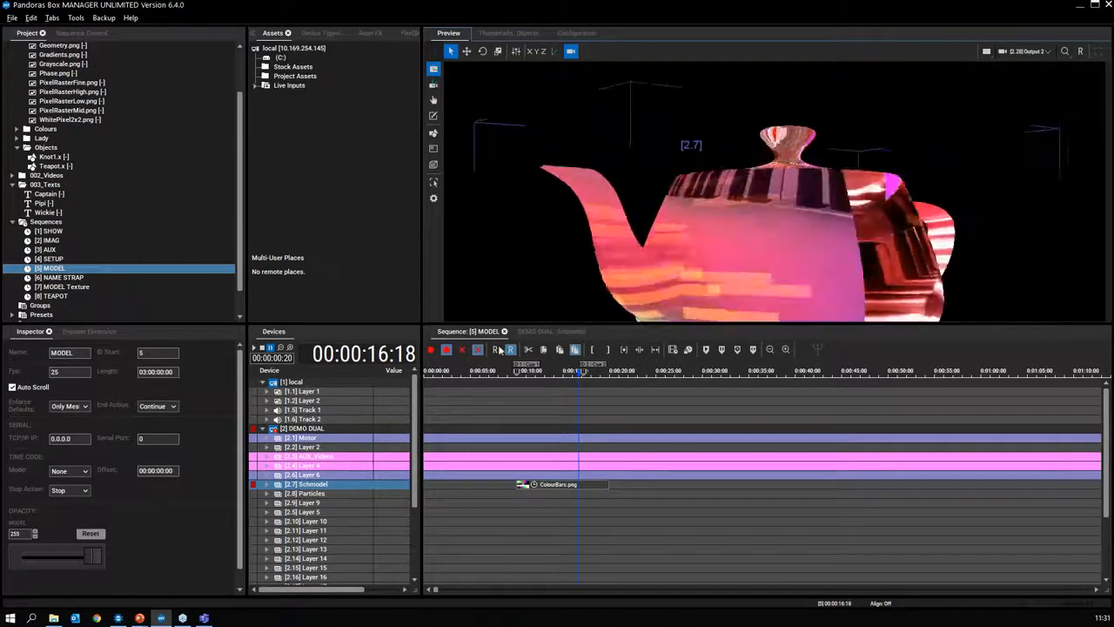
Examine the Schmodel layer's media, mesh and position parameters, bring up Widget Designer, and return to the MODEL sequence timeline.
{"action": "left_click", "coordinate": [535, 331]}
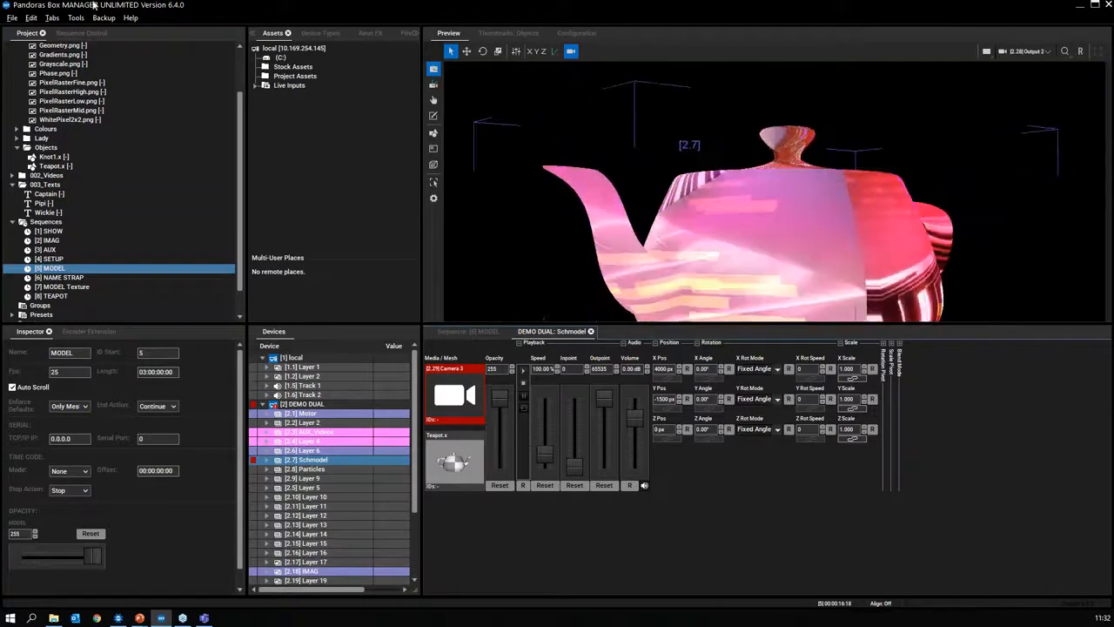
{"action": "left_click", "coordinate": [117, 618]}
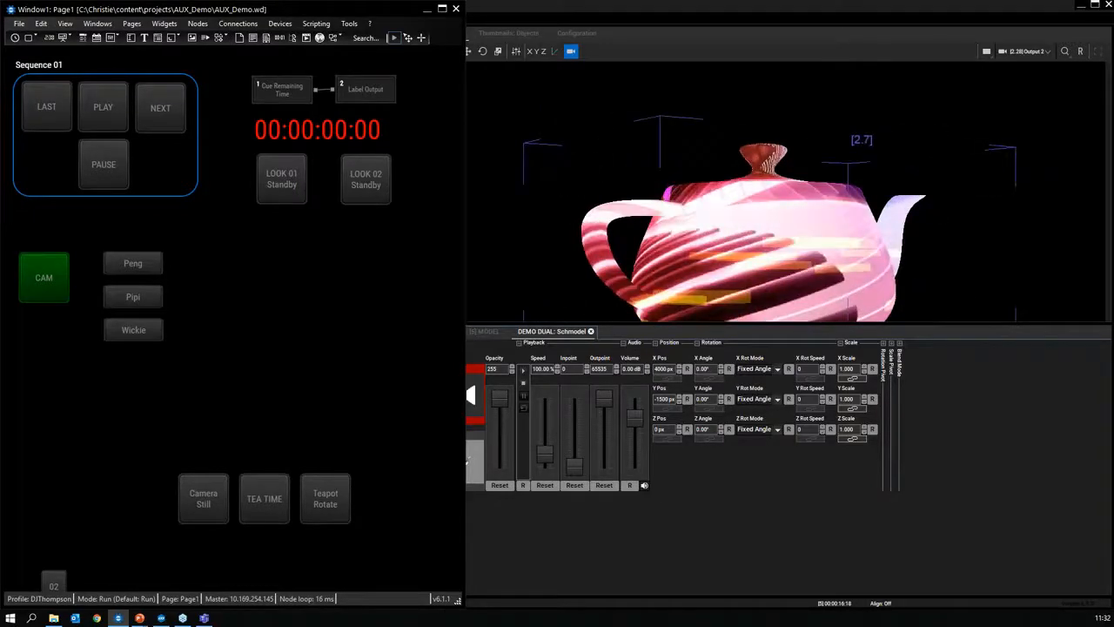
{"action": "left_click", "coordinate": [486, 332]}
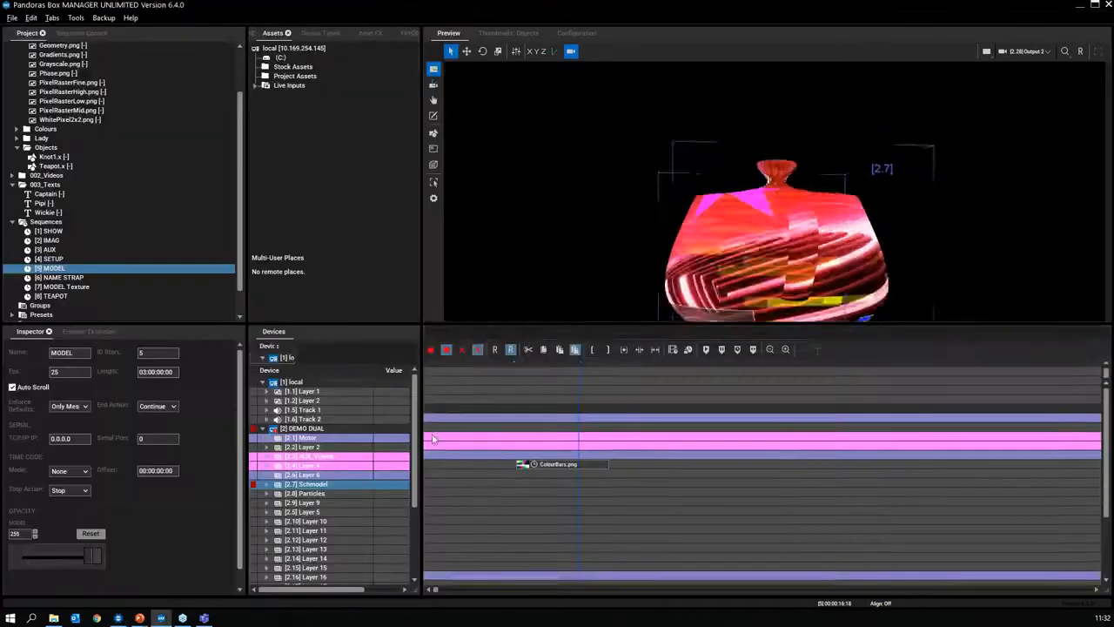
Examine the camera and output rows of the MODEL sequence, and switch to the TEAPOT sequence and back to MODEL.
{"action": "left_click_drag", "start_coordinate": [413, 427], "coordinate": [414, 503]}
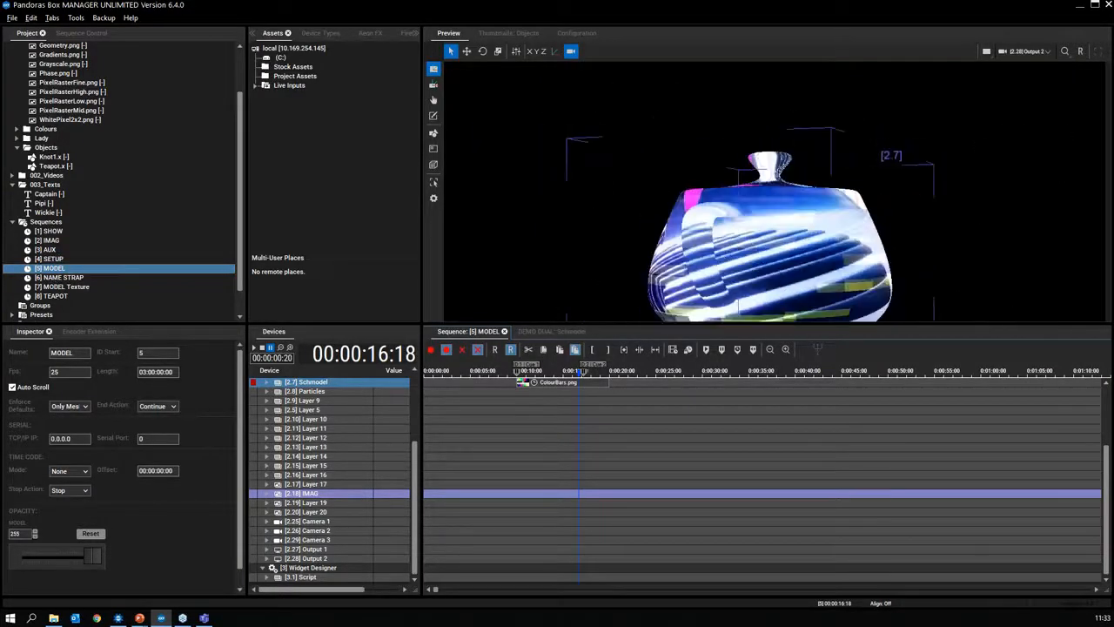
{"action": "left_click", "coordinate": [56, 297]}
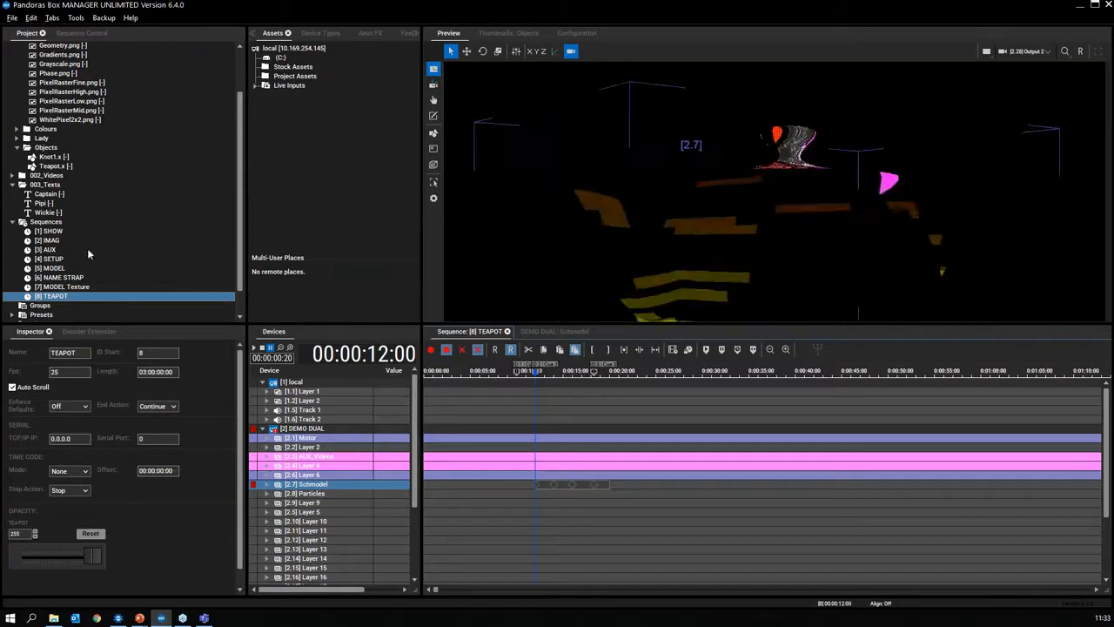
{"action": "left_click", "coordinate": [53, 268]}
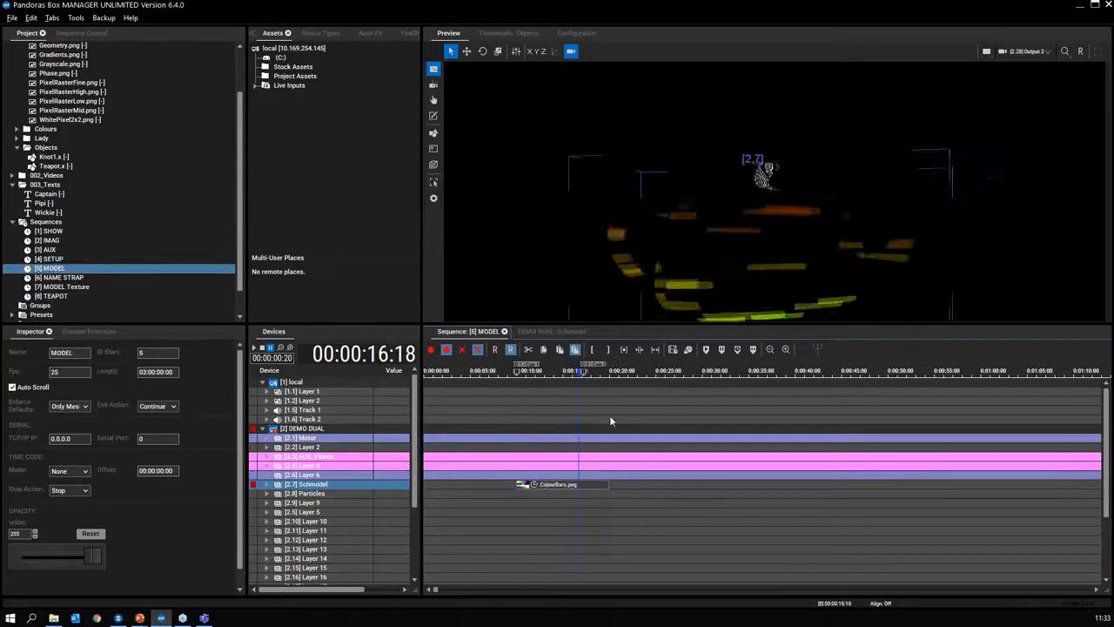
Switch to Widget Designer and trigger Camera Still followed by TEA TIME.
{"action": "left_click", "coordinate": [119, 618]}
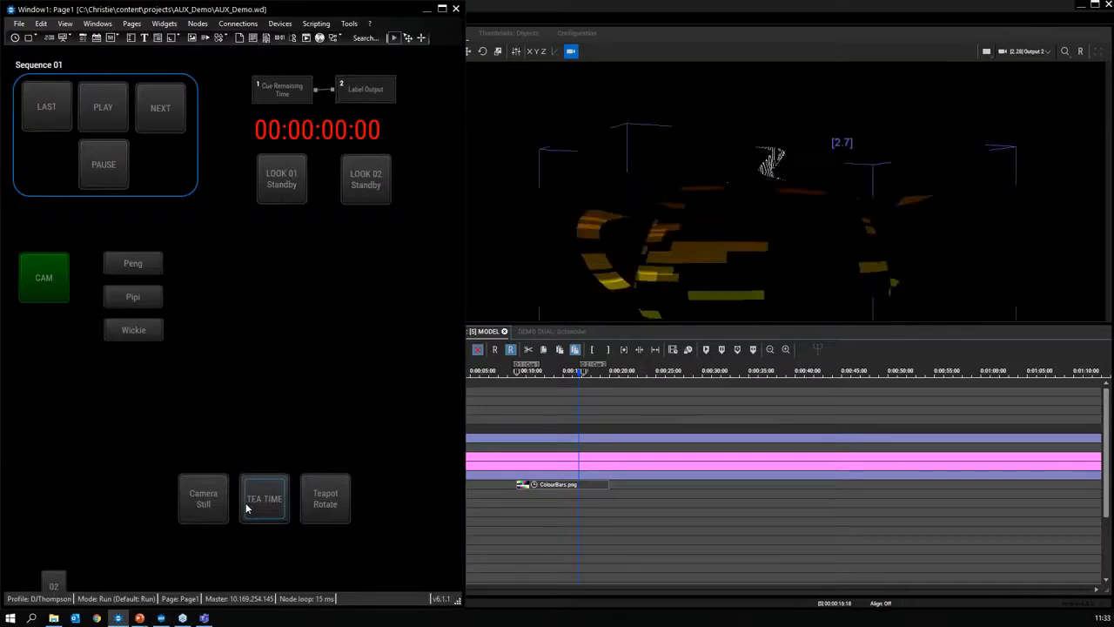
{"action": "left_click", "coordinate": [209, 505]}
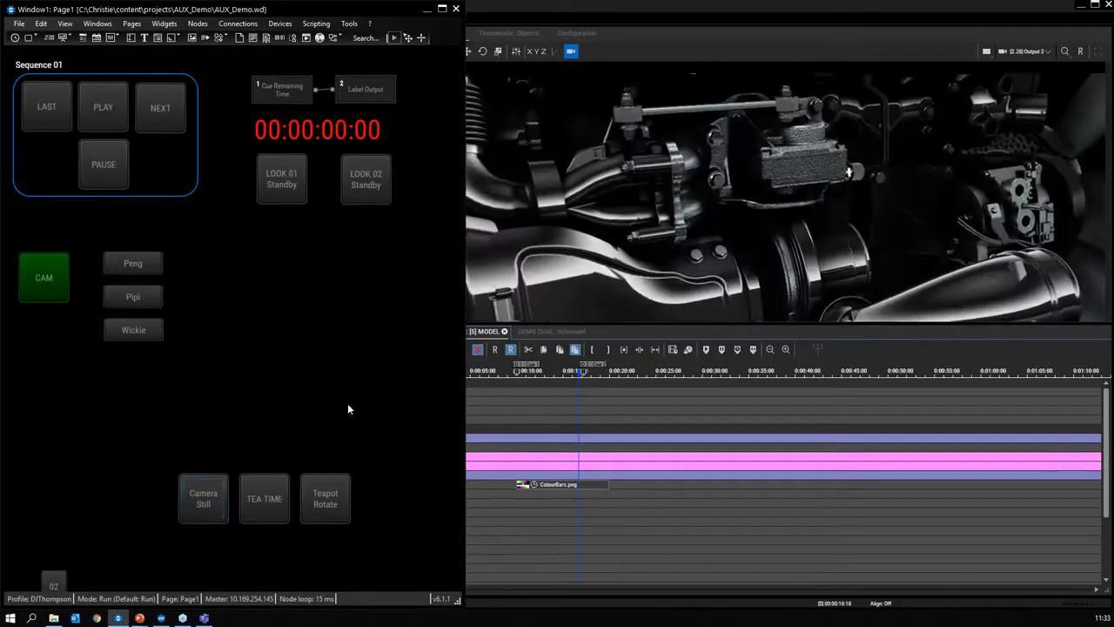
{"action": "left_click", "coordinate": [275, 499]}
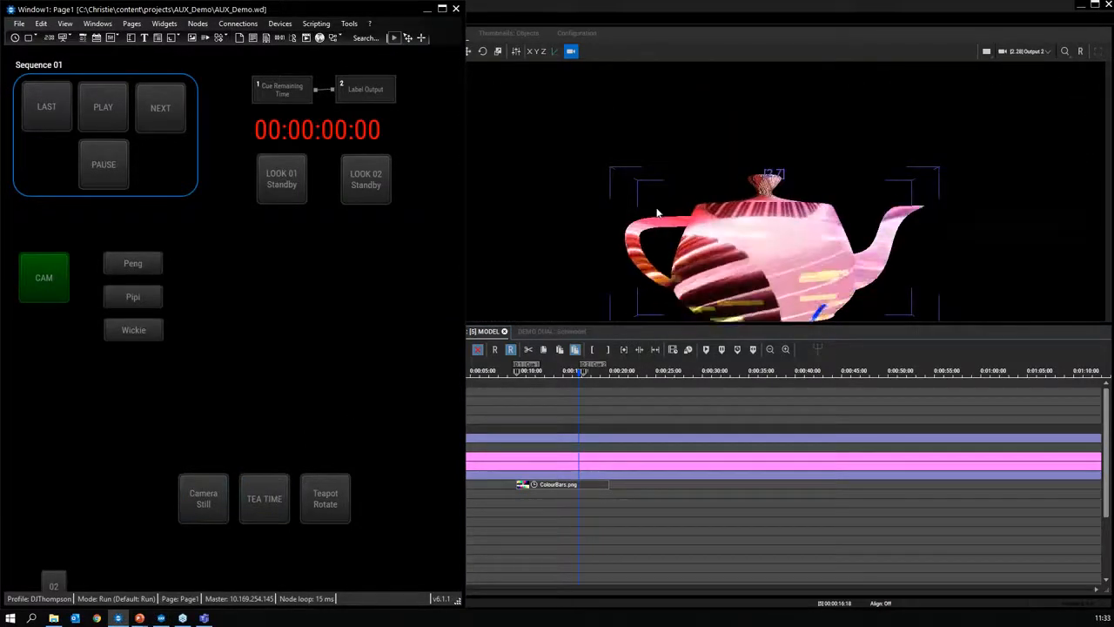
Return to Pandoras Box and display the Schmodel layer's parameters with its Camera 3 texture and Teapot.x mesh.
{"action": "left_click", "coordinate": [625, 8]}
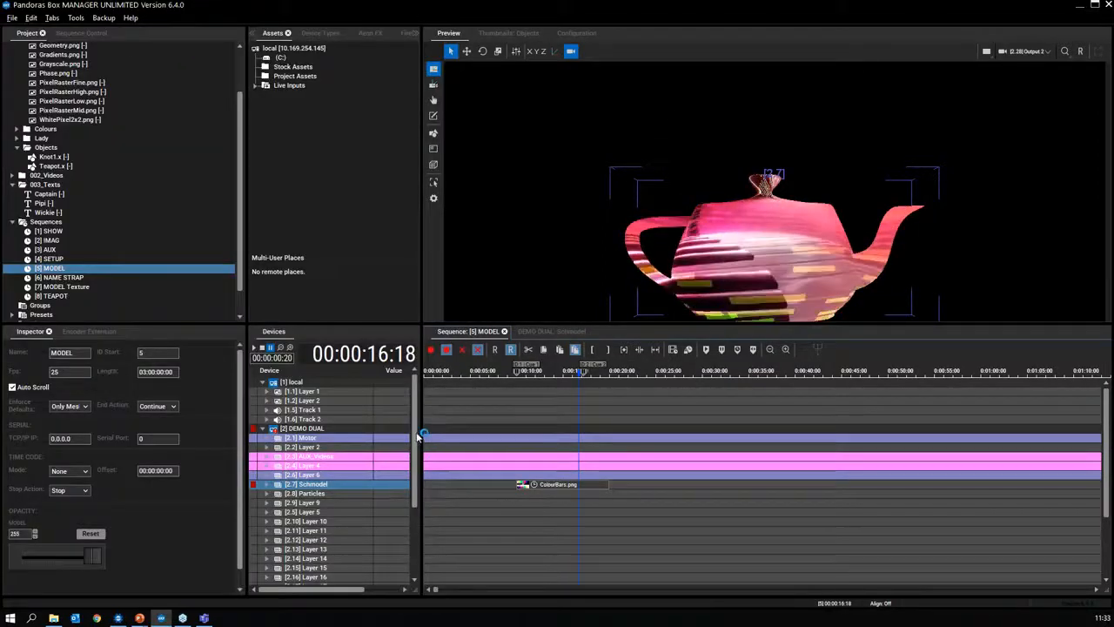
{"action": "left_click", "coordinate": [307, 485]}
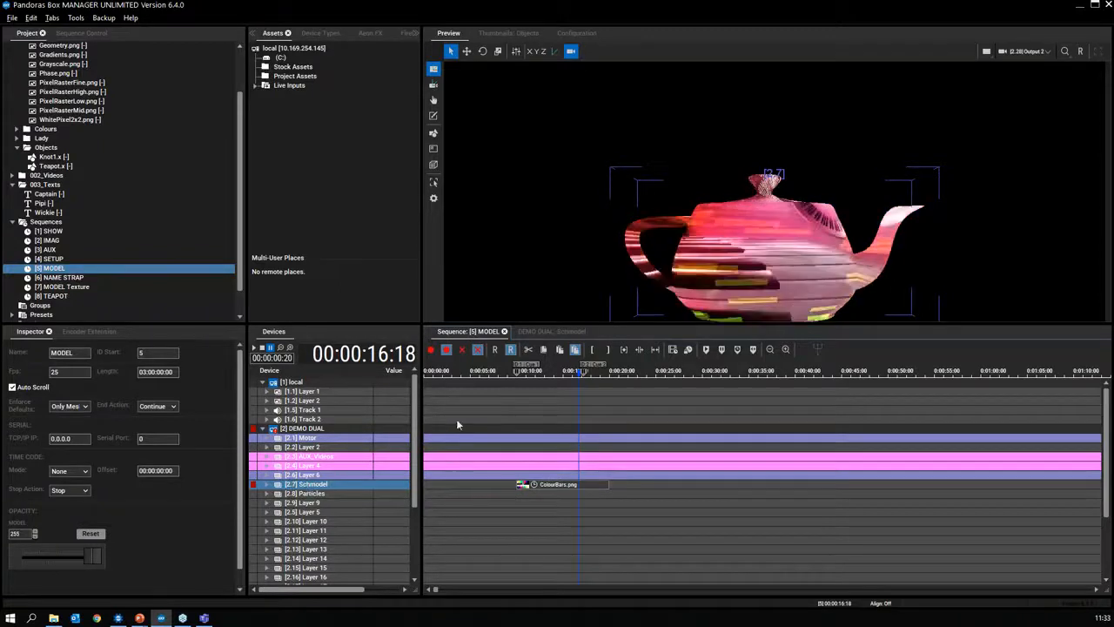
{"action": "left_click", "coordinate": [559, 330]}
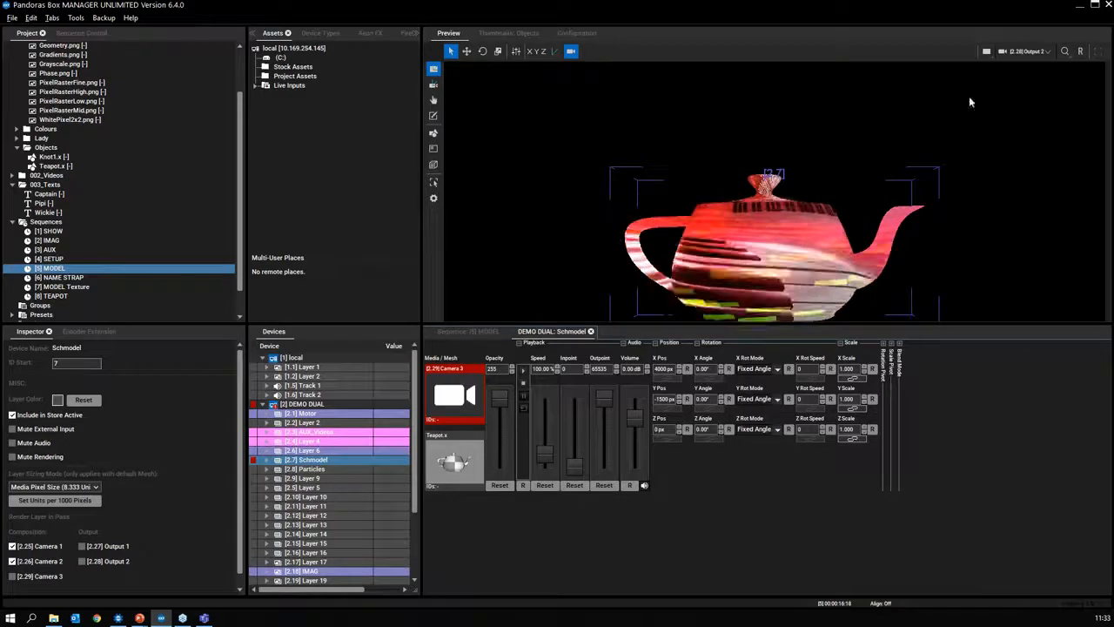
Preview all cameras and orbit the view to show how Cameras 1, 2 and 3 are arranged in space.
{"action": "left_click", "coordinate": [1025, 51]}
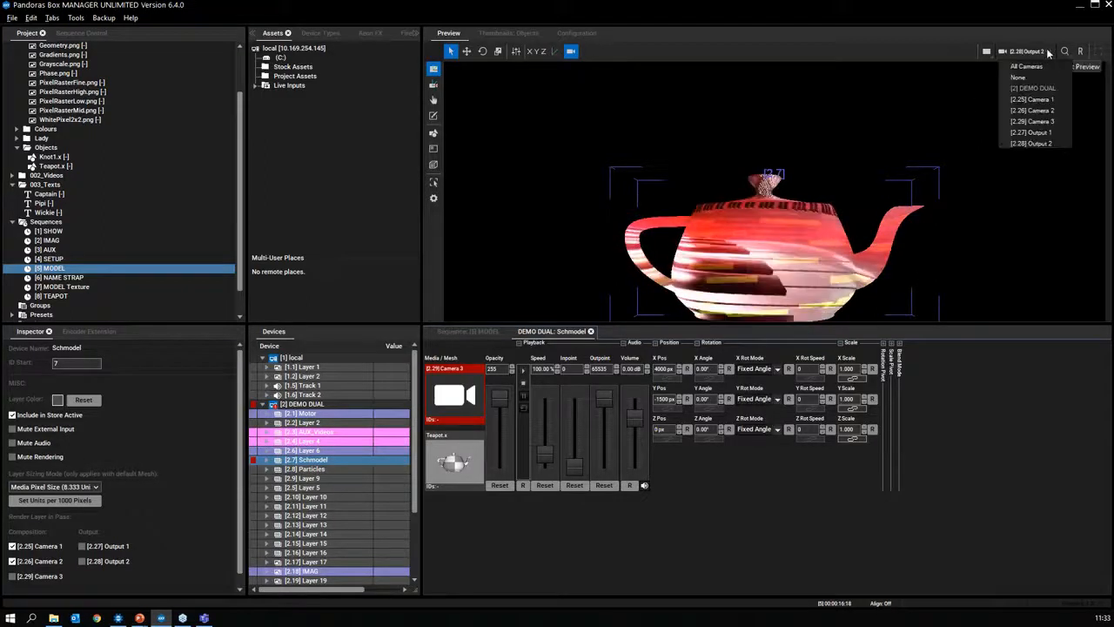
{"action": "left_click", "coordinate": [1023, 67]}
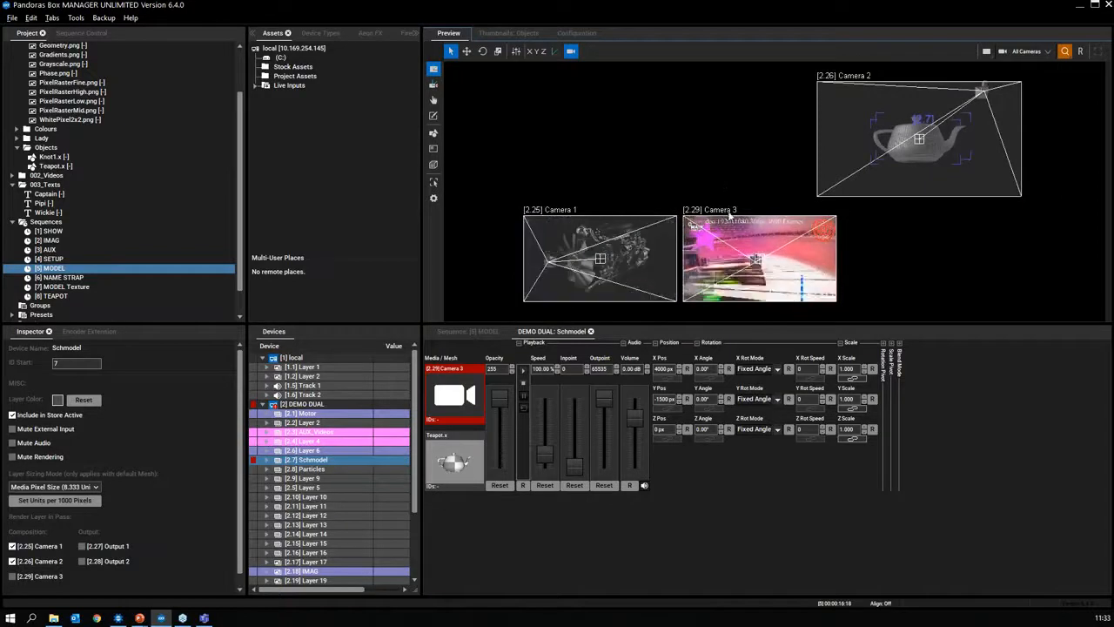
{"action": "left_click_drag", "start_coordinate": [756, 199], "coordinate": [840, 240]}
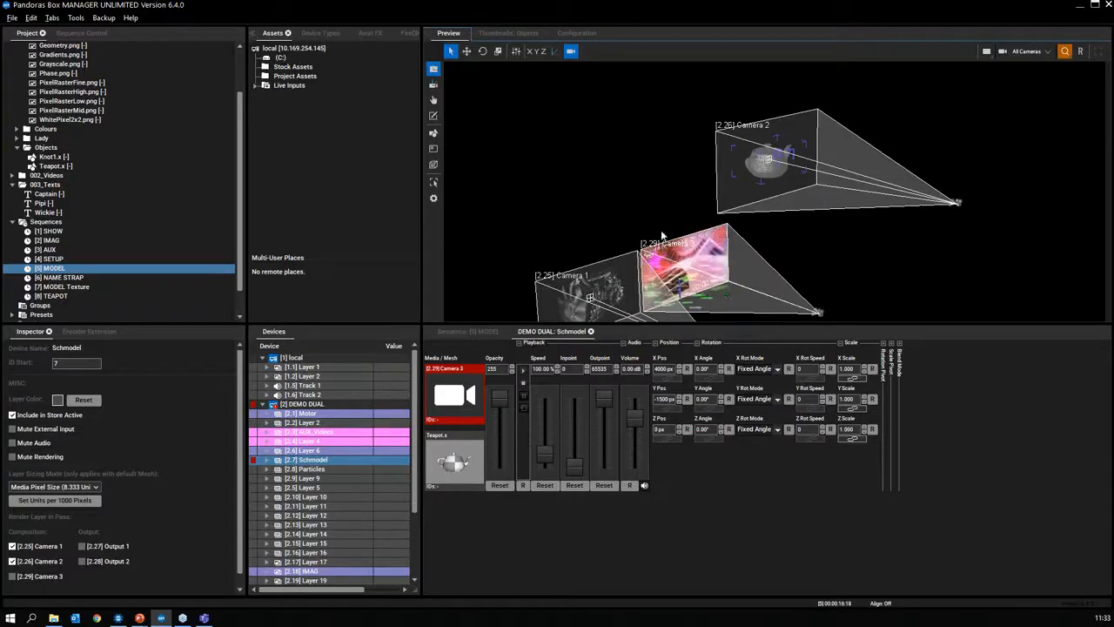
Examine Camera 1's projection, viewpoint and target parameters alongside its row in the MODEL sequence.
{"action": "scroll", "coordinate": [416, 372], "scroll_direction": "down", "scroll_amount": 3}
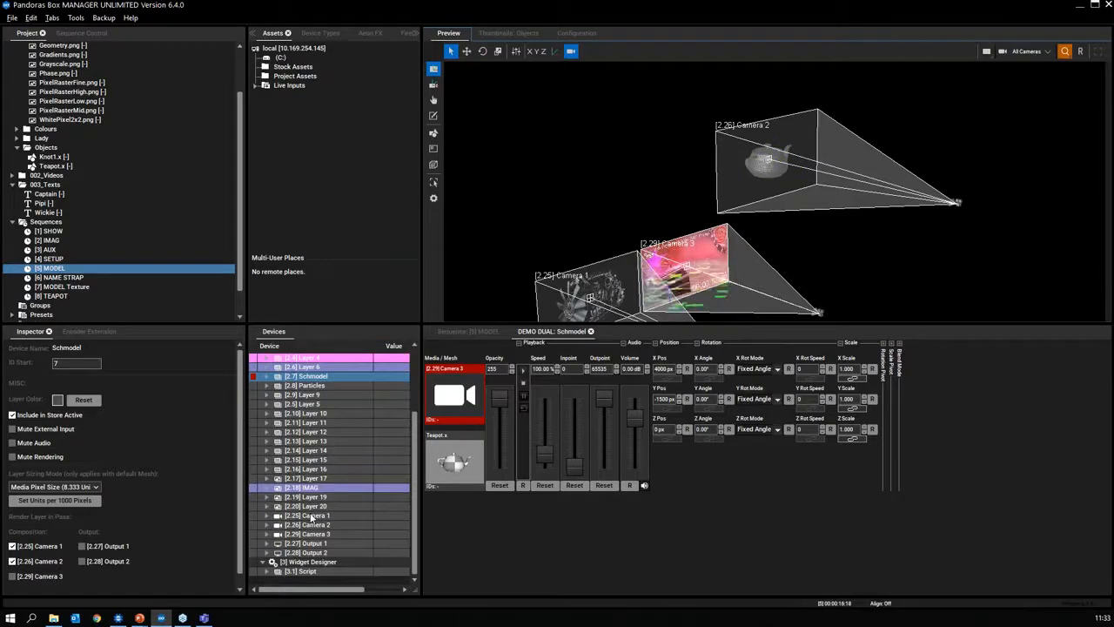
{"action": "left_click", "coordinate": [309, 515]}
{"action": "left_click", "coordinate": [474, 330]}
{"action": "scroll", "coordinate": [490, 386], "scroll_direction": "up", "scroll_amount": 2}
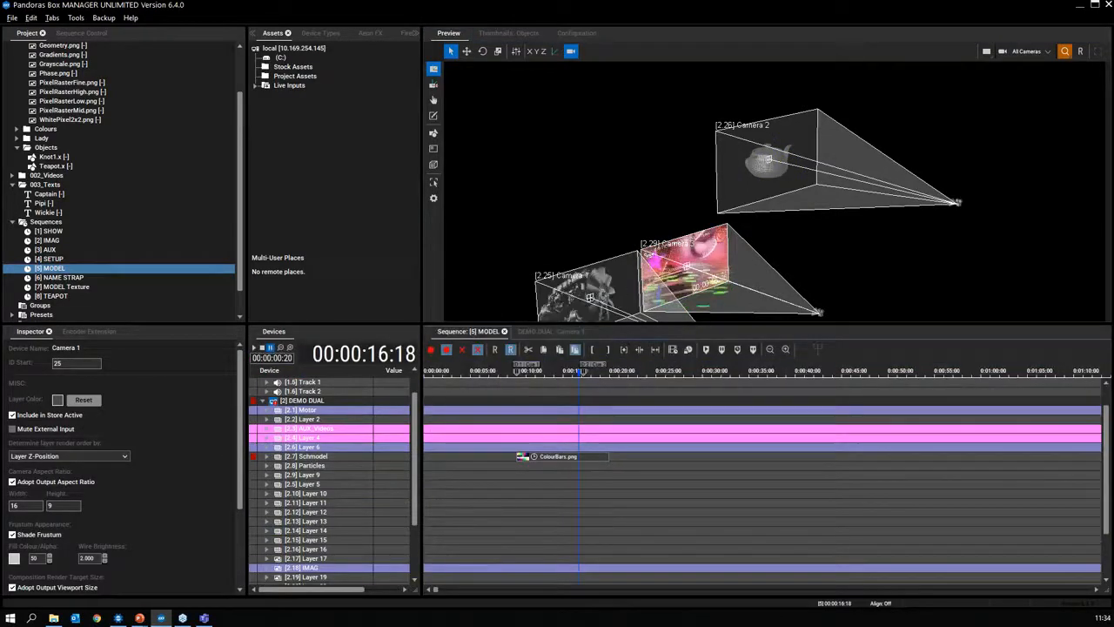
{"action": "left_click_drag", "start_coordinate": [417, 473], "coordinate": [394, 542]}
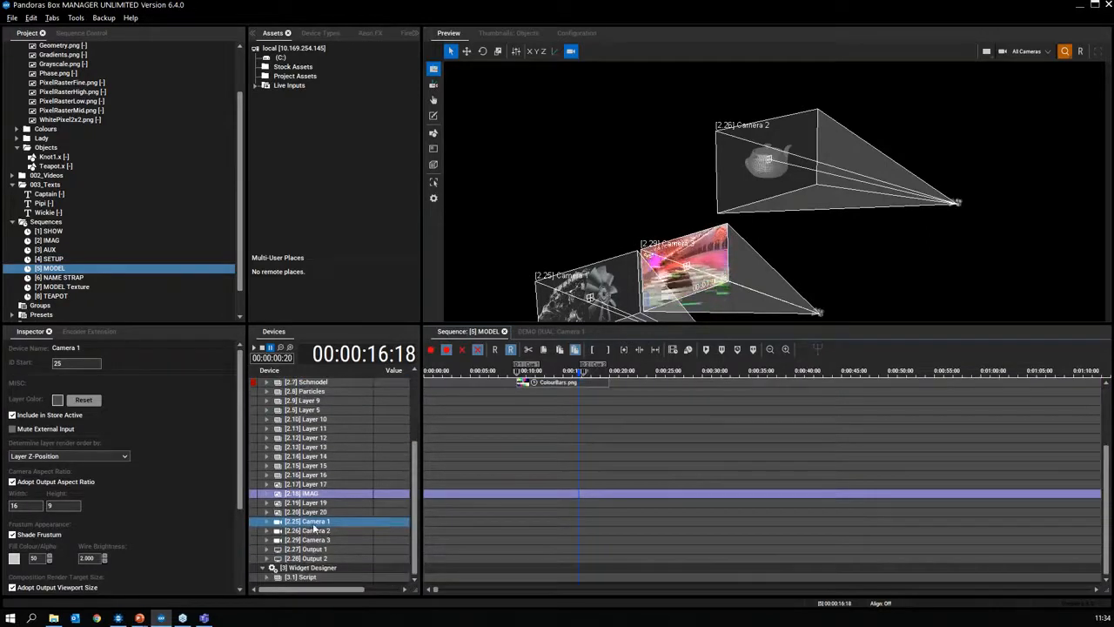
{"action": "left_click", "coordinate": [545, 331]}
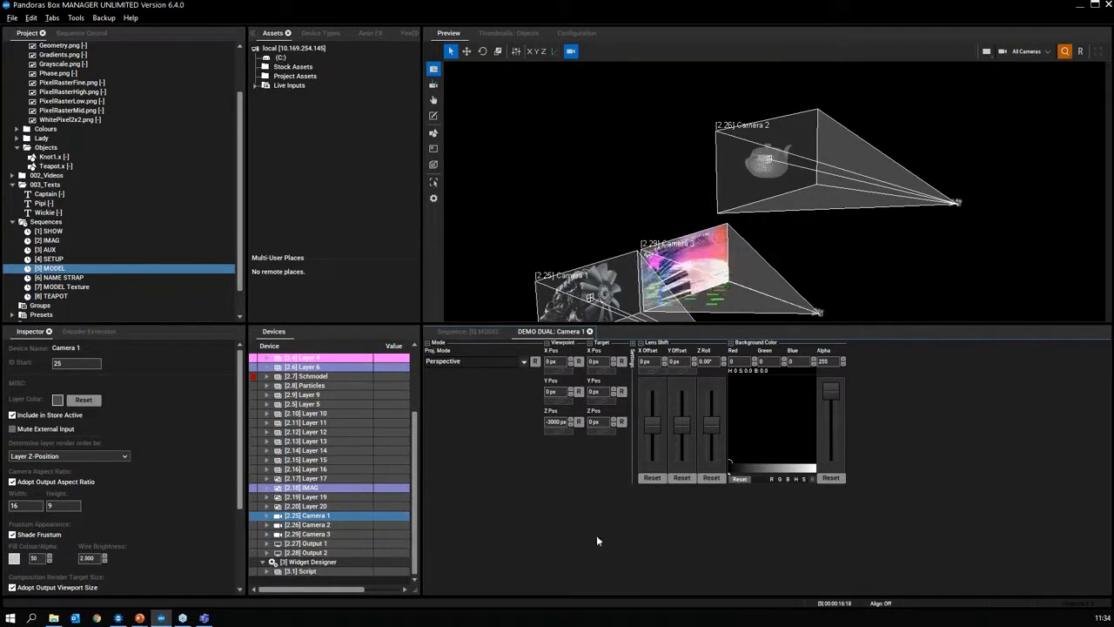
{"action": "left_click", "coordinate": [477, 331]}
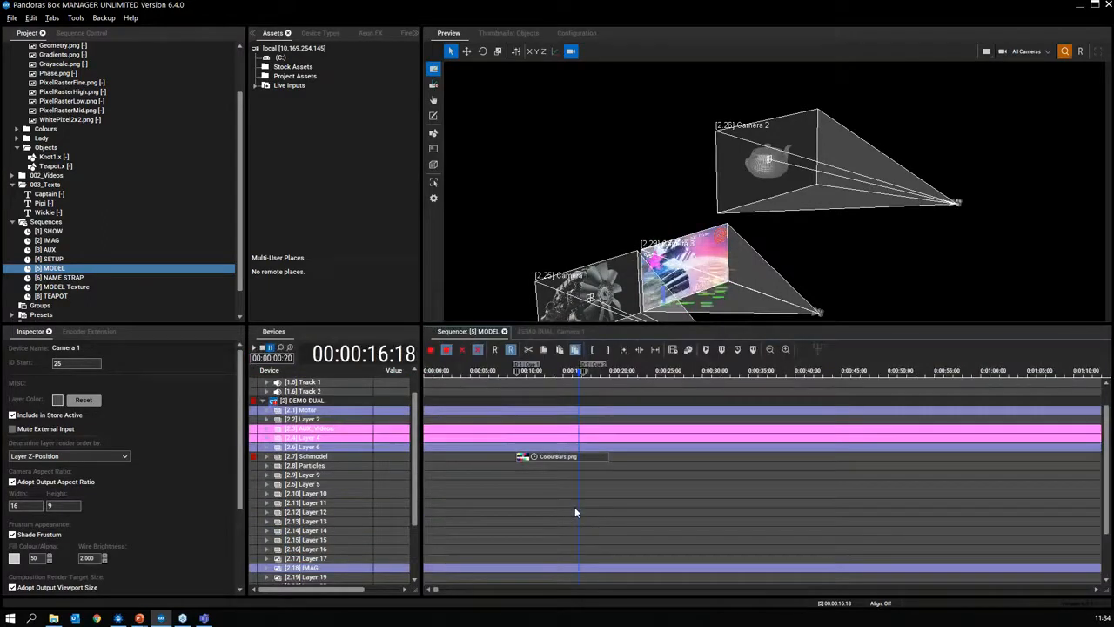
{"action": "scroll", "coordinate": [416, 477], "scroll_direction": "down", "scroll_amount": 3}
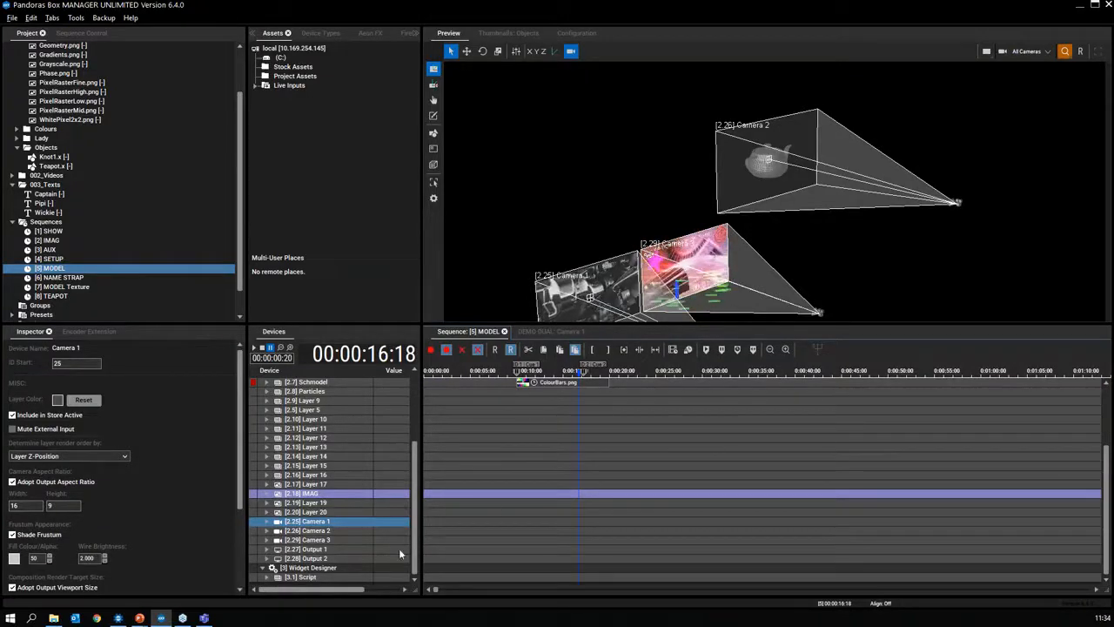
Try Camera 3 as the camera texture of Output 1, and set it back to Camera 1.
{"action": "left_click", "coordinate": [318, 552]}
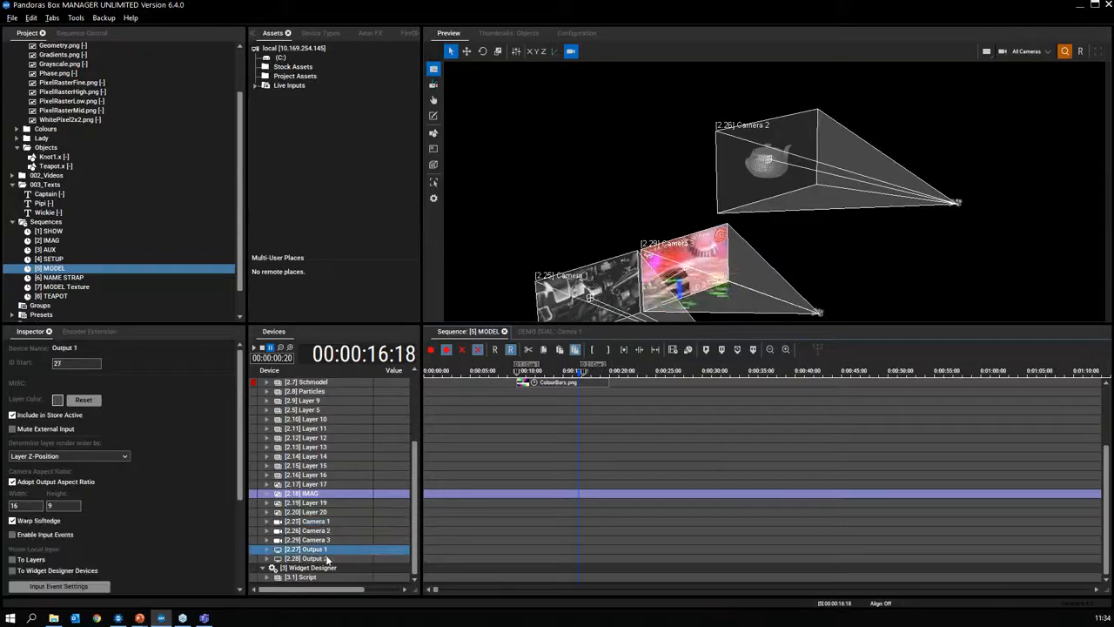
{"action": "left_click", "coordinate": [568, 332]}
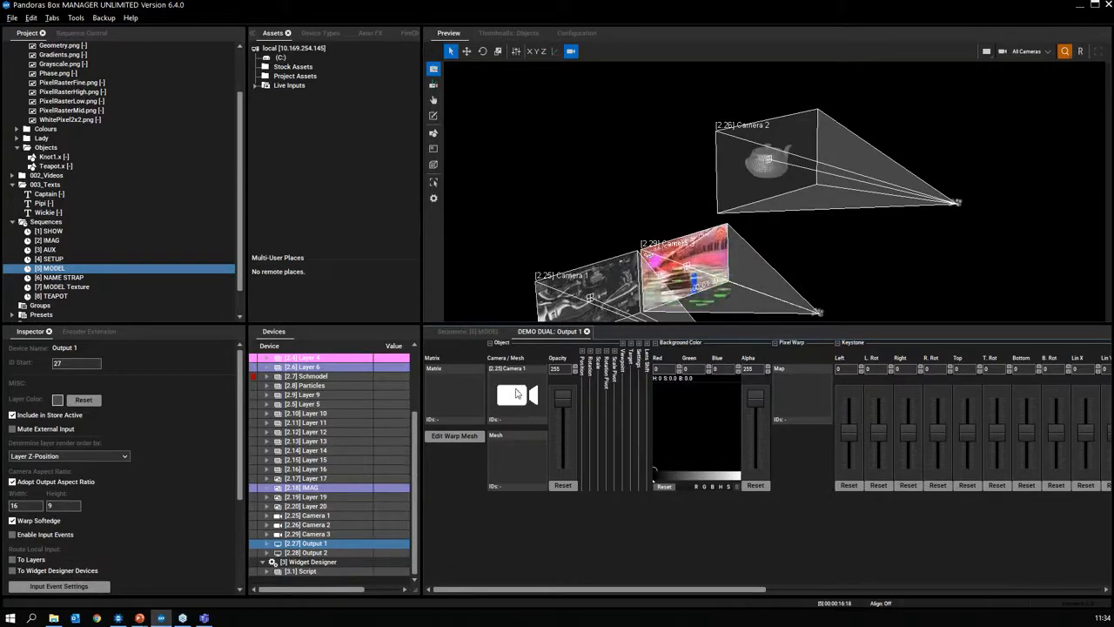
{"action": "right_click", "coordinate": [517, 394]}
{"action": "mouse_move", "coordinate": [566, 499]}
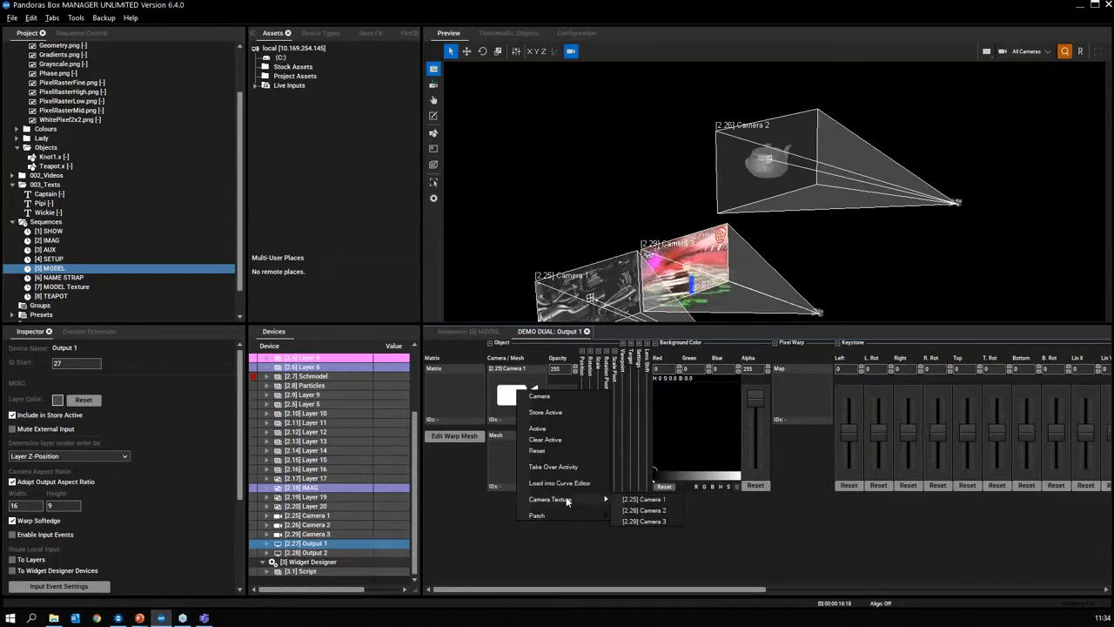
{"action": "left_click", "coordinate": [652, 522]}
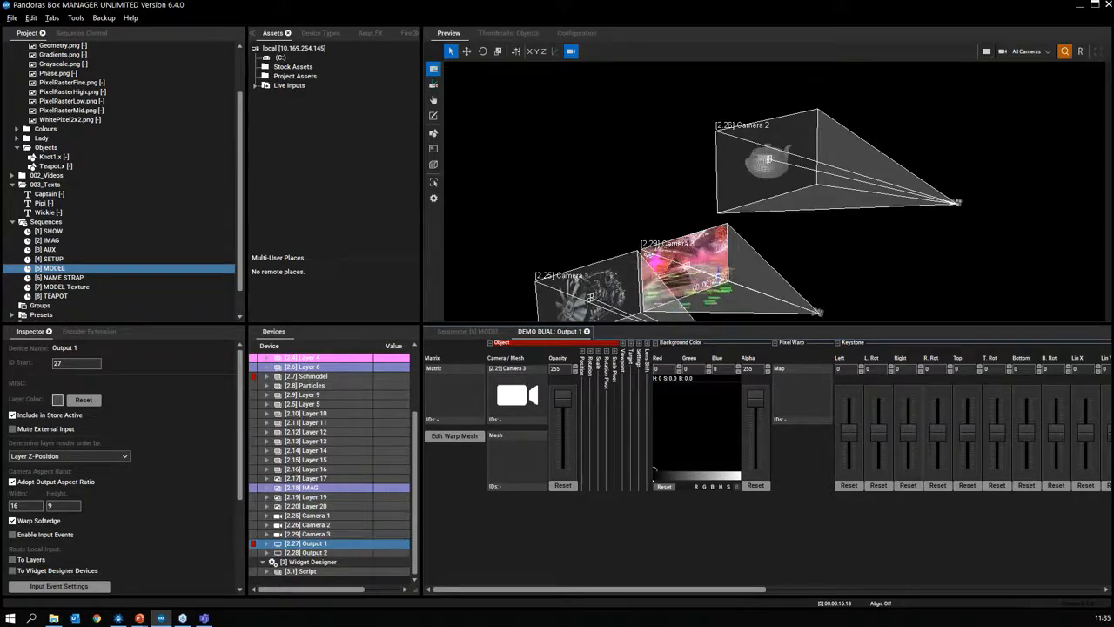
{"action": "right_click", "coordinate": [521, 400]}
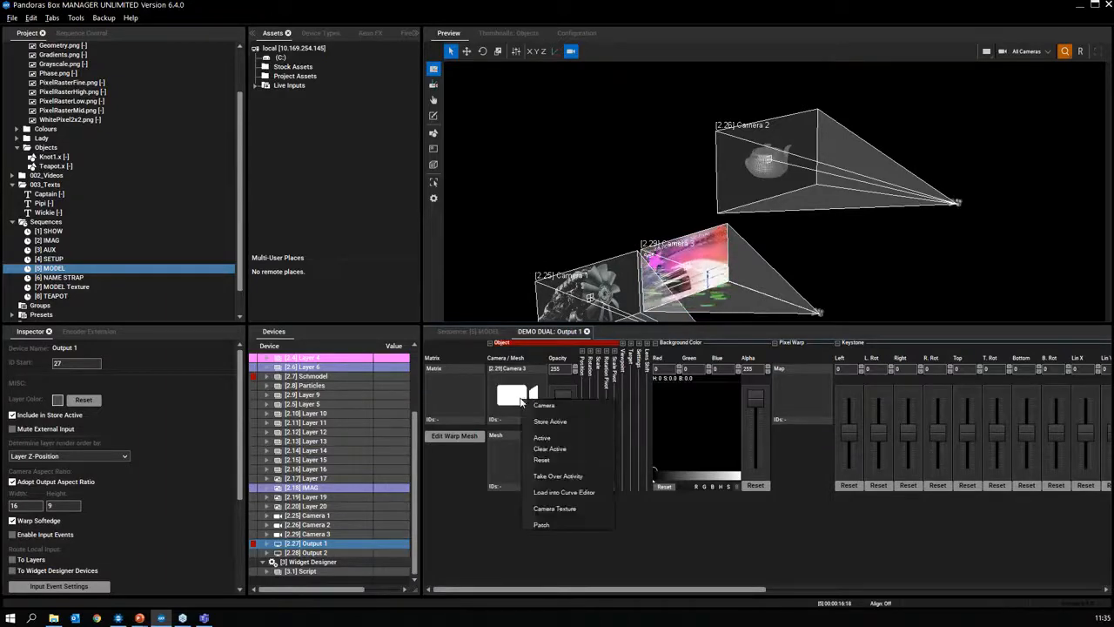
{"action": "left_click", "coordinate": [648, 508]}
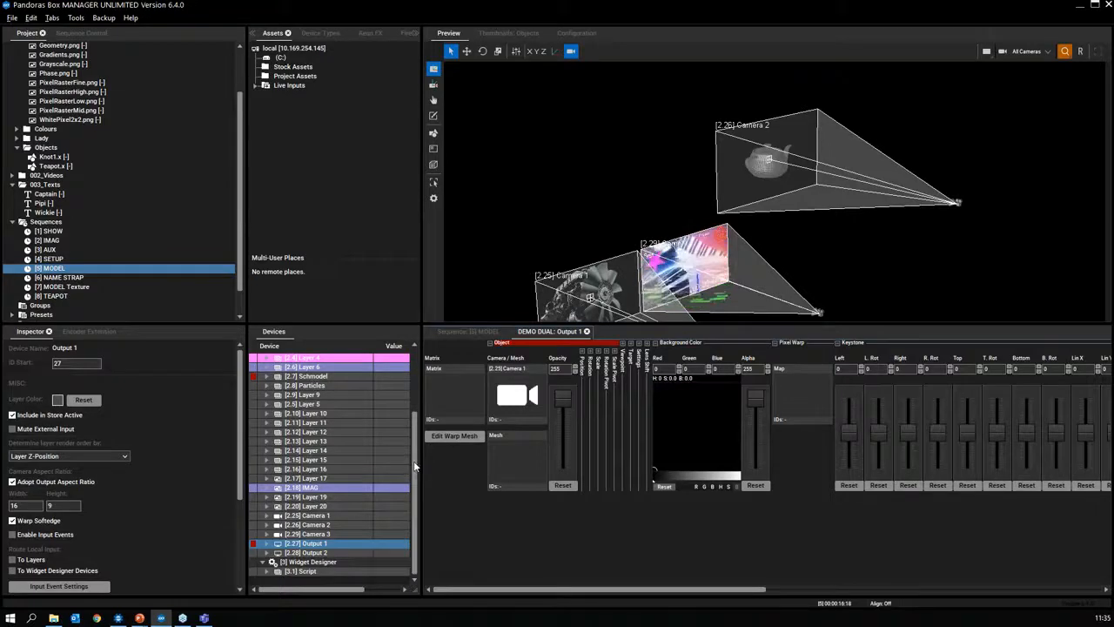
Replace the Schmodel layer's texture with PixelRasterHigh.png and inspect it up close on the teapot.
{"action": "left_click", "coordinate": [460, 333]}
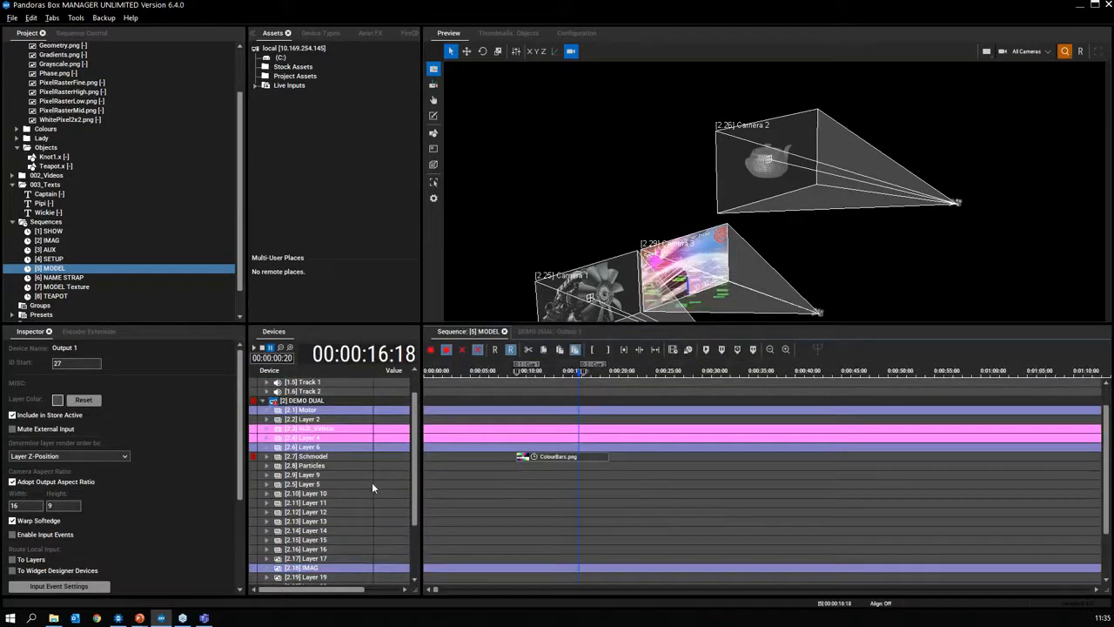
{"action": "left_click", "coordinate": [312, 458]}
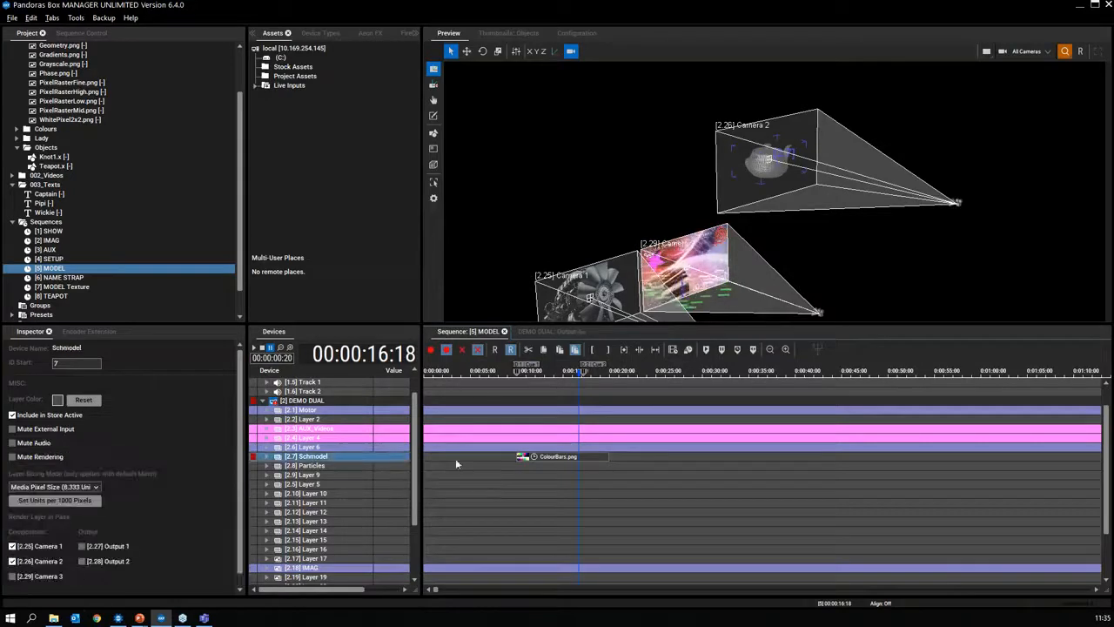
{"action": "left_click", "coordinate": [535, 330]}
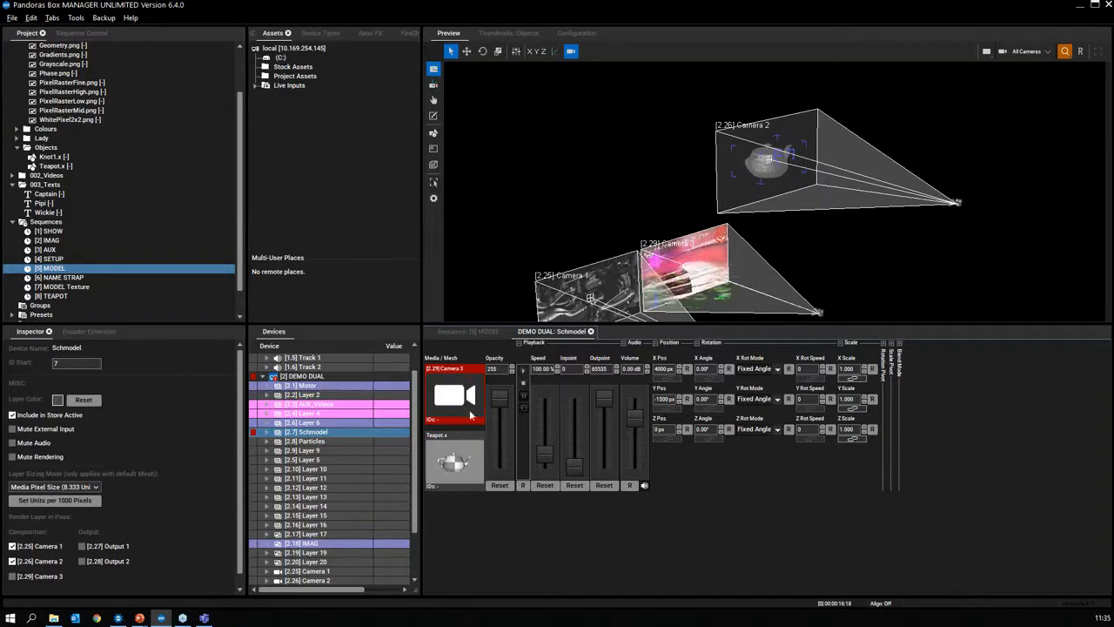
{"action": "left_click", "coordinate": [74, 92]}
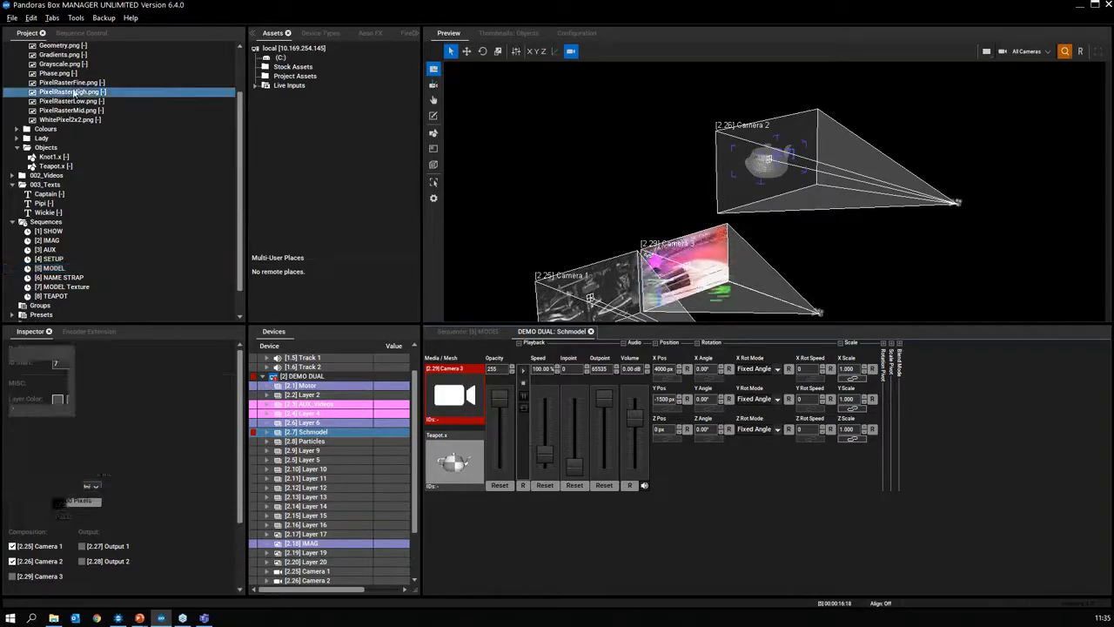
{"action": "left_click_drag", "start_coordinate": [74, 93], "coordinate": [457, 393]}
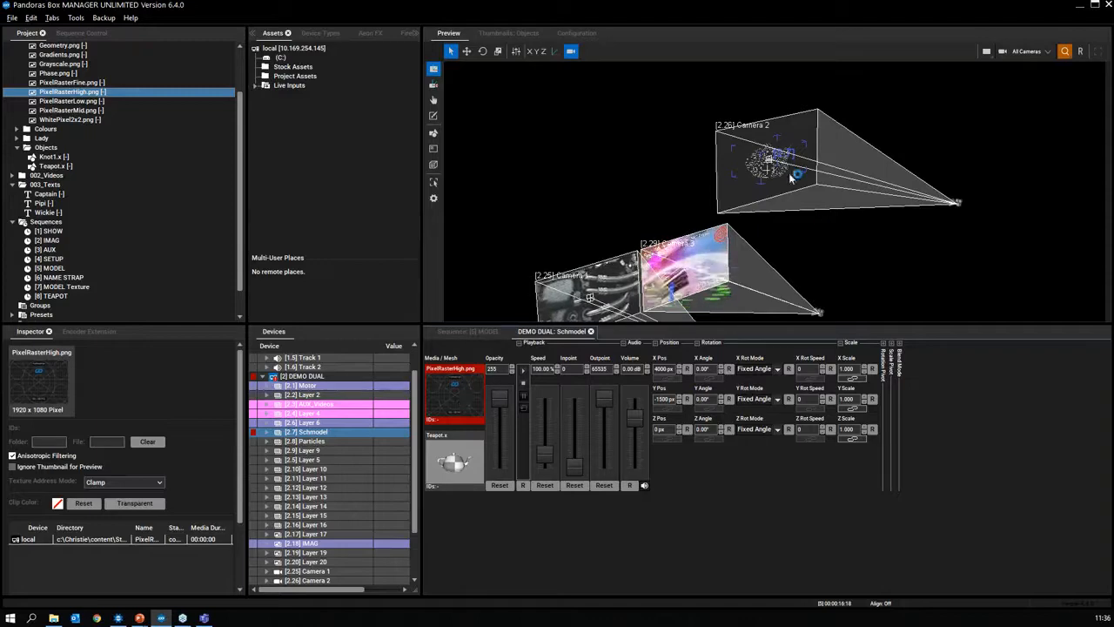
{"action": "scroll", "coordinate": [766, 174], "scroll_direction": "up", "scroll_amount": 5}
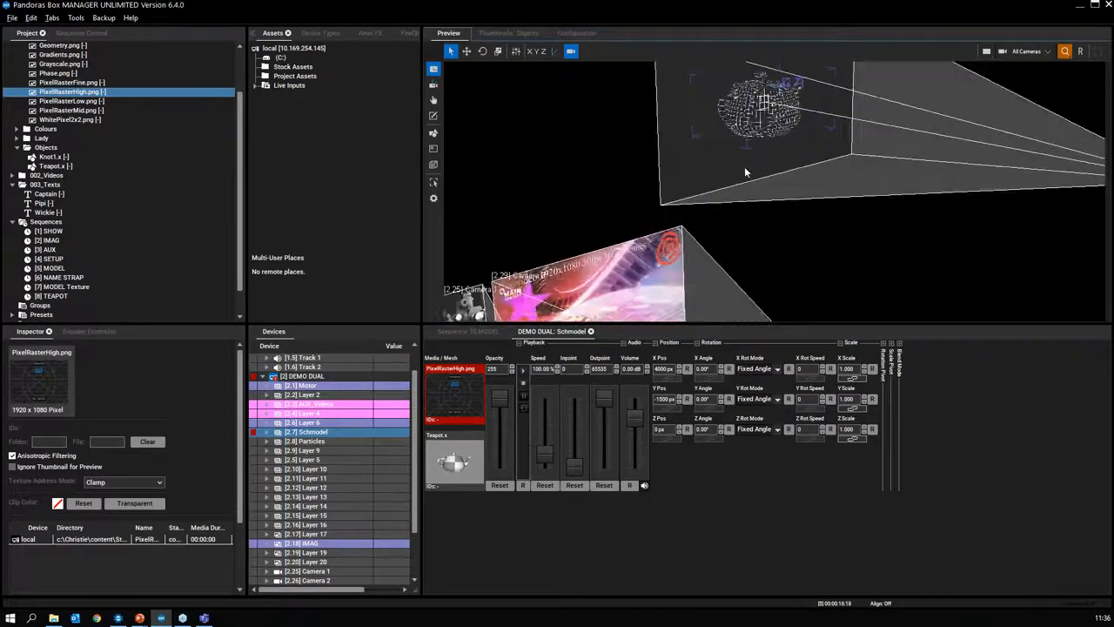
{"action": "scroll", "coordinate": [744, 171], "scroll_direction": "up", "scroll_amount": 5}
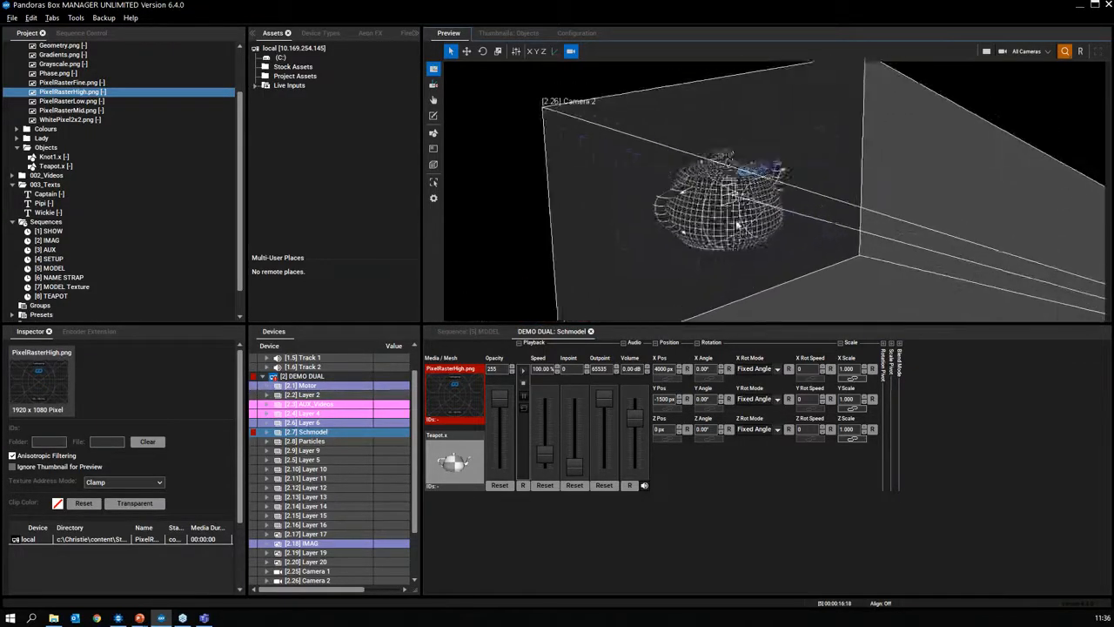
{"action": "scroll", "coordinate": [737, 225], "scroll_direction": "up", "scroll_amount": 5}
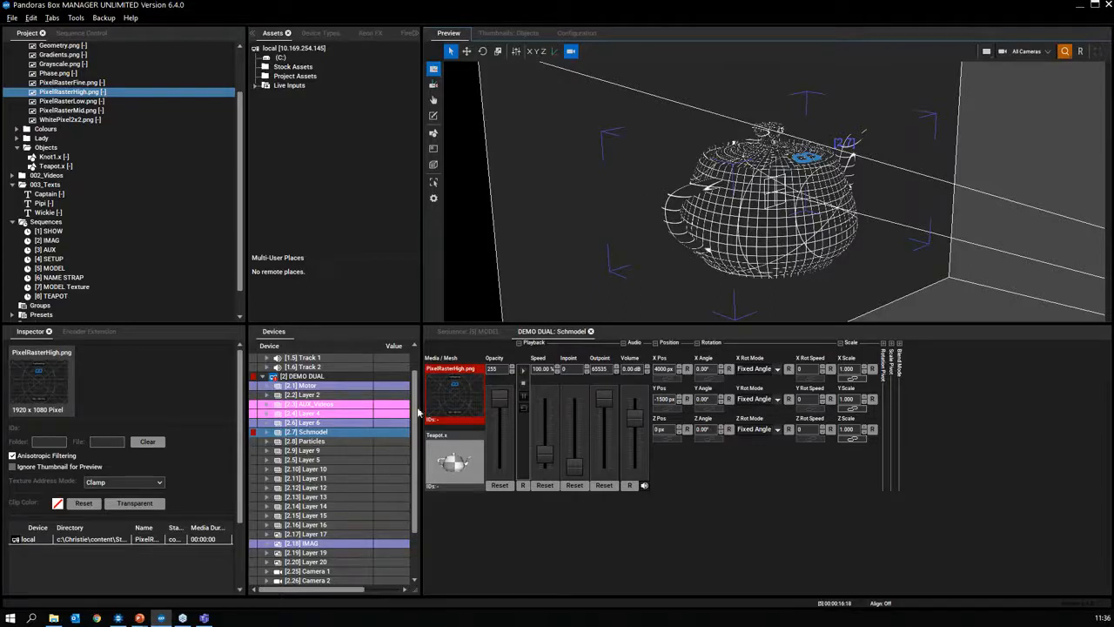
Display the parameters of Output 1 and preview Output 1 instead of all cameras.
{"action": "scroll", "coordinate": [409, 435], "scroll_direction": "down", "scroll_amount": 2}
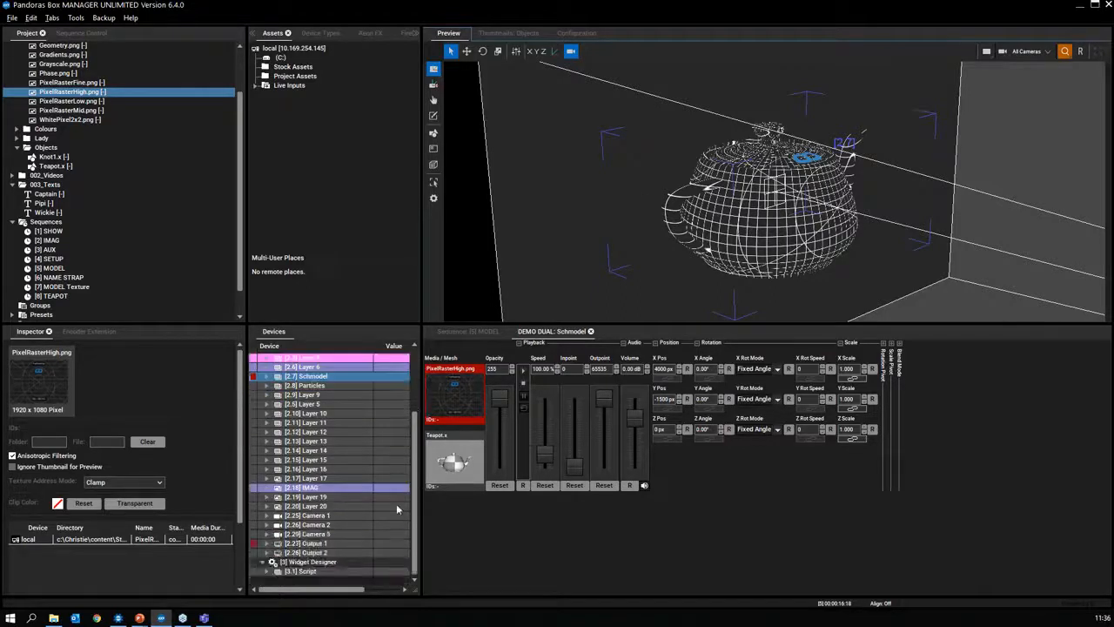
{"action": "left_click", "coordinate": [318, 547]}
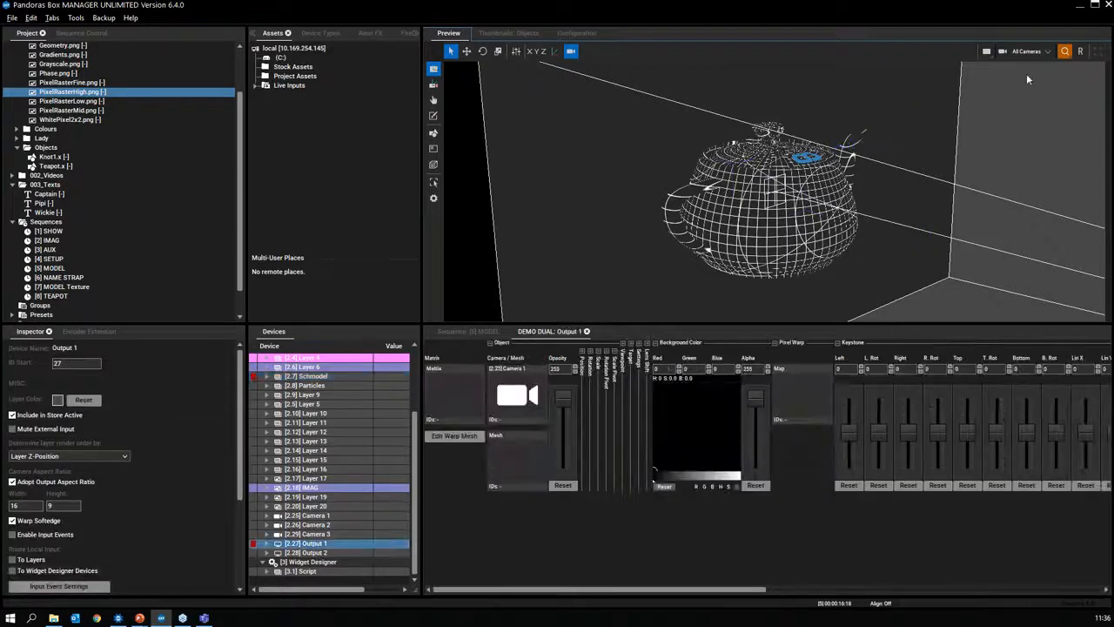
{"action": "left_click", "coordinate": [1031, 50]}
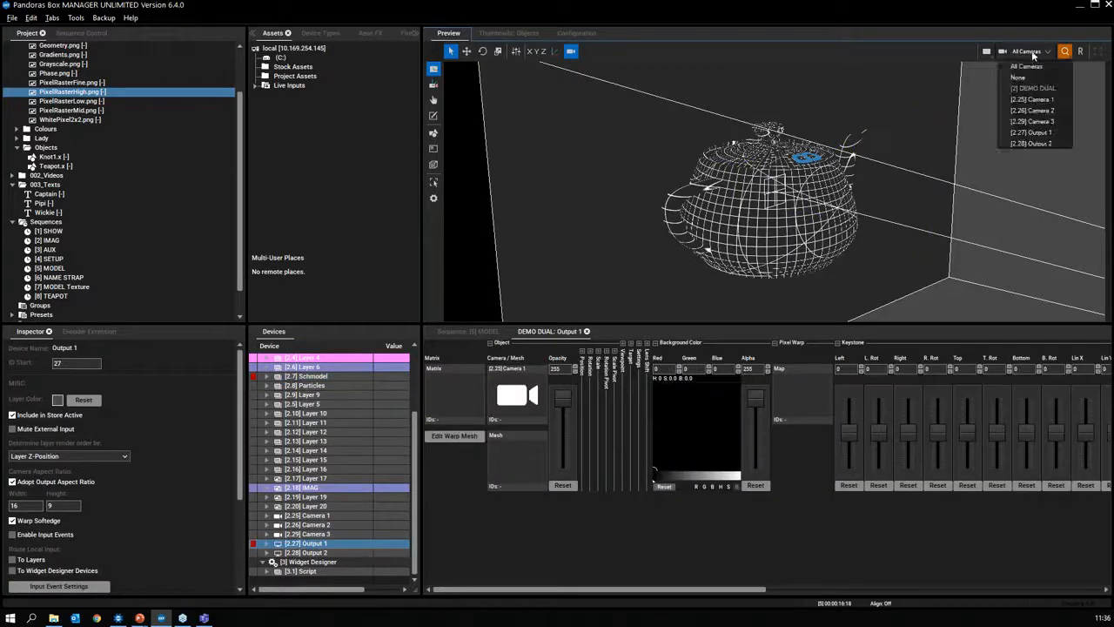
{"action": "left_click", "coordinate": [1047, 133]}
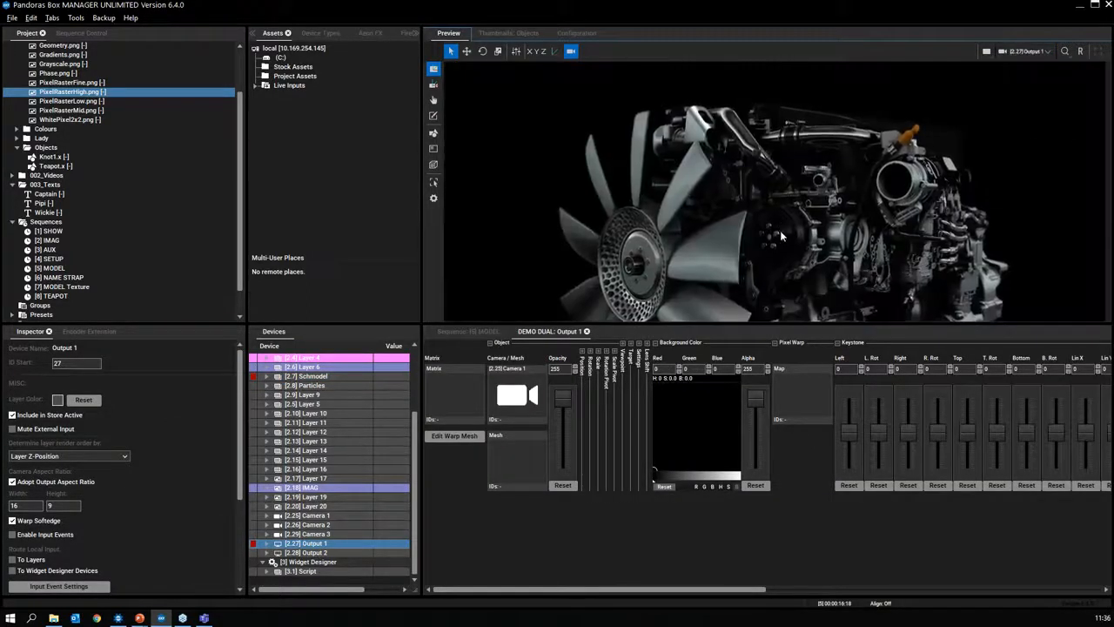
Try Phase.png directly as the source of Output 1, and reset the source to its default Camera 1.
{"action": "left_click", "coordinate": [58, 102]}
{"action": "left_click", "coordinate": [53, 73]}
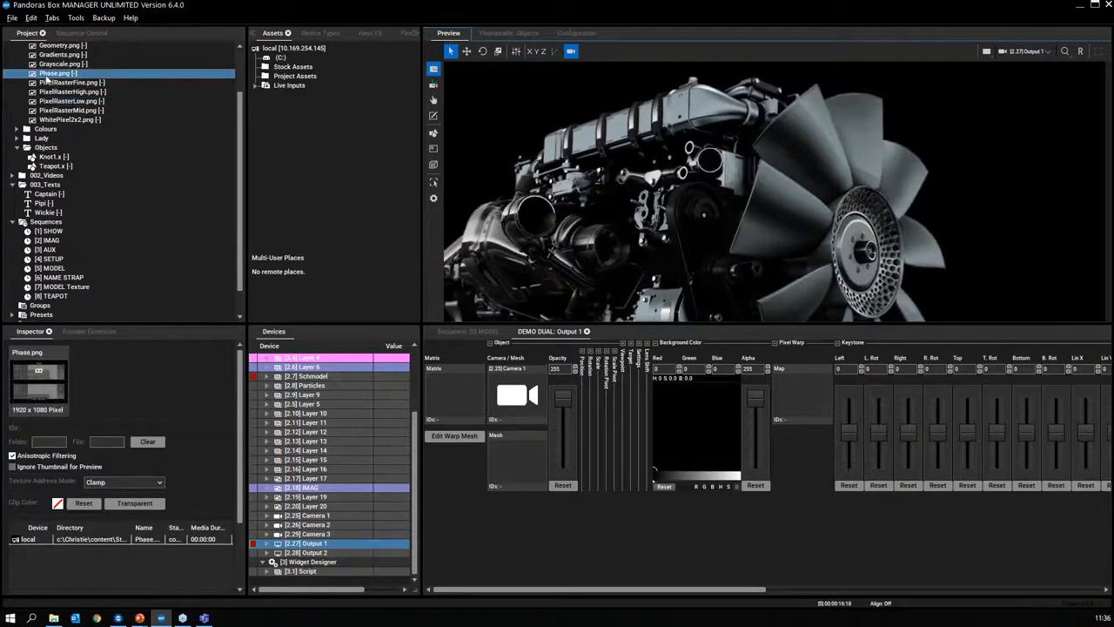
{"action": "left_click_drag", "start_coordinate": [54, 73], "coordinate": [517, 395]}
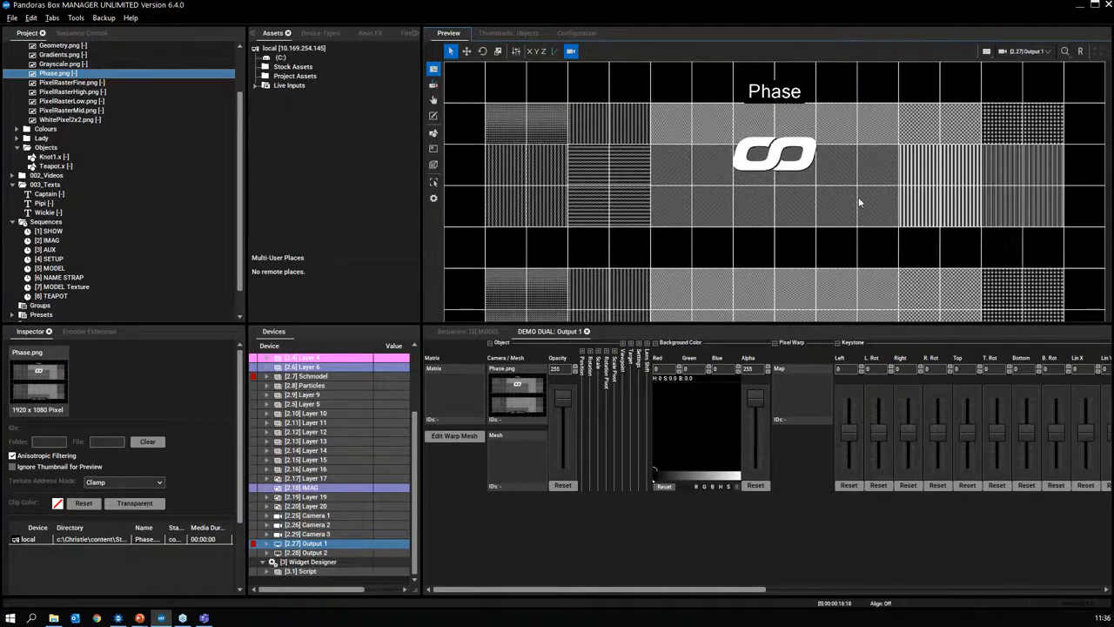
{"action": "right_click", "coordinate": [522, 400]}
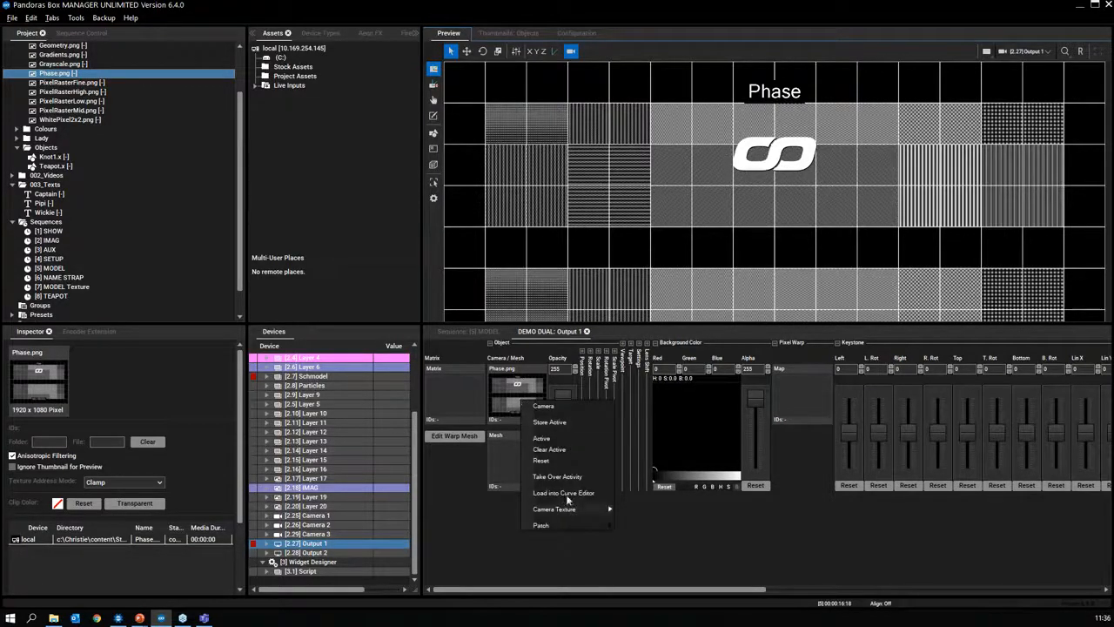
{"action": "left_click", "coordinate": [559, 462]}
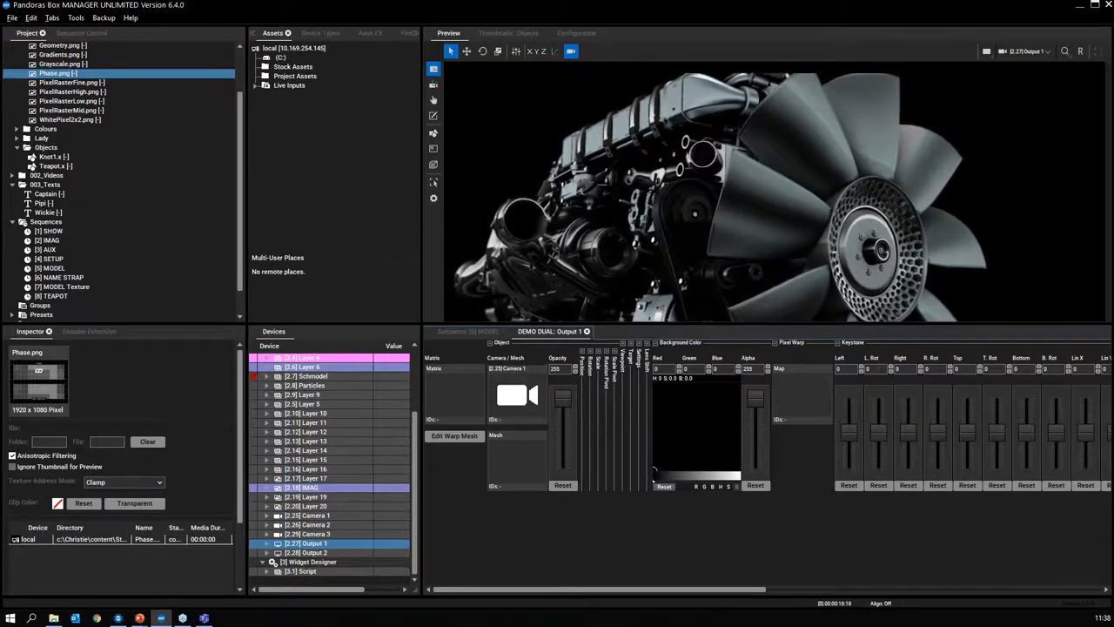
Preview all cameras again and show Camera 3's composition in space beside Camera 1.
{"action": "left_click", "coordinate": [1028, 51]}
{"action": "left_click", "coordinate": [1028, 70]}
{"action": "right_click", "coordinate": [910, 258]}
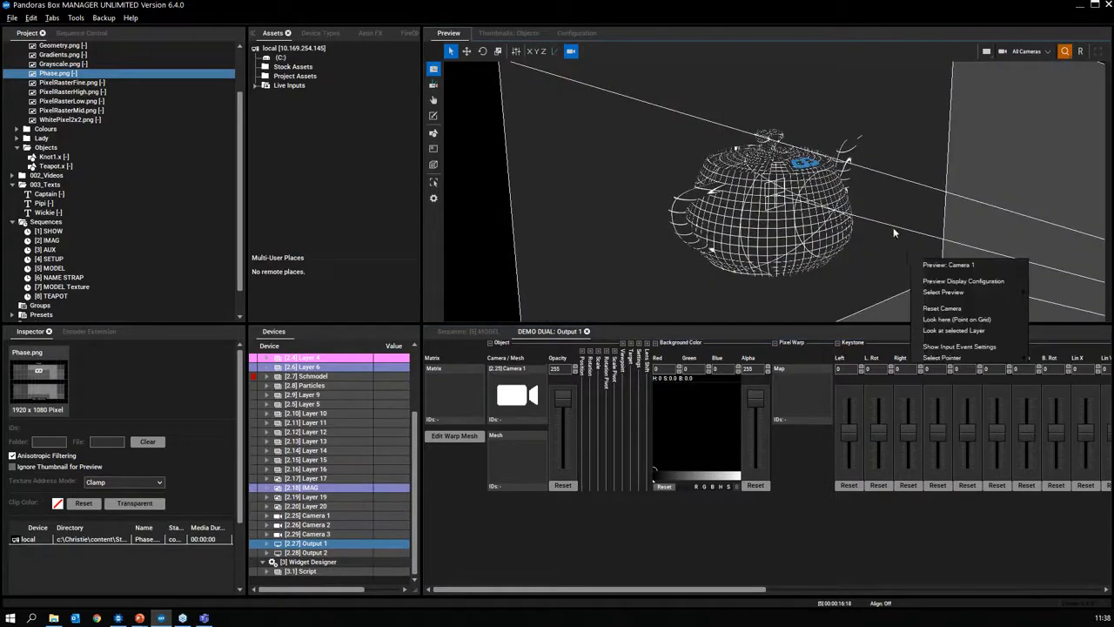
{"action": "left_click", "coordinate": [886, 195]}
{"action": "left_click_drag", "start_coordinate": [886, 195], "coordinate": [955, 232]}
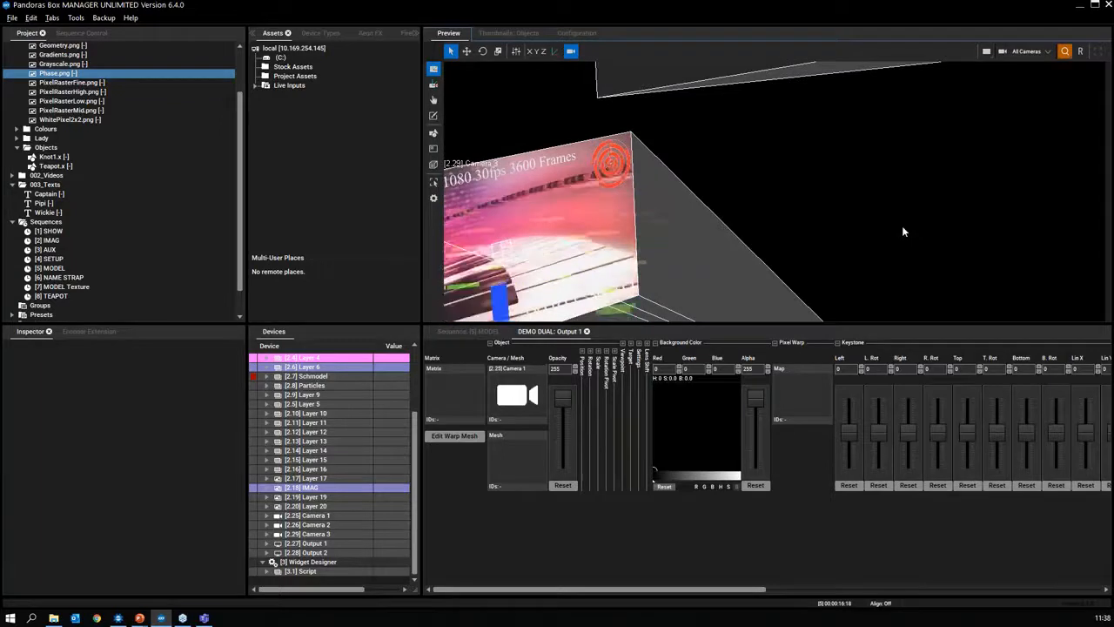
{"action": "left_click_drag", "start_coordinate": [844, 223], "coordinate": [740, 200]}
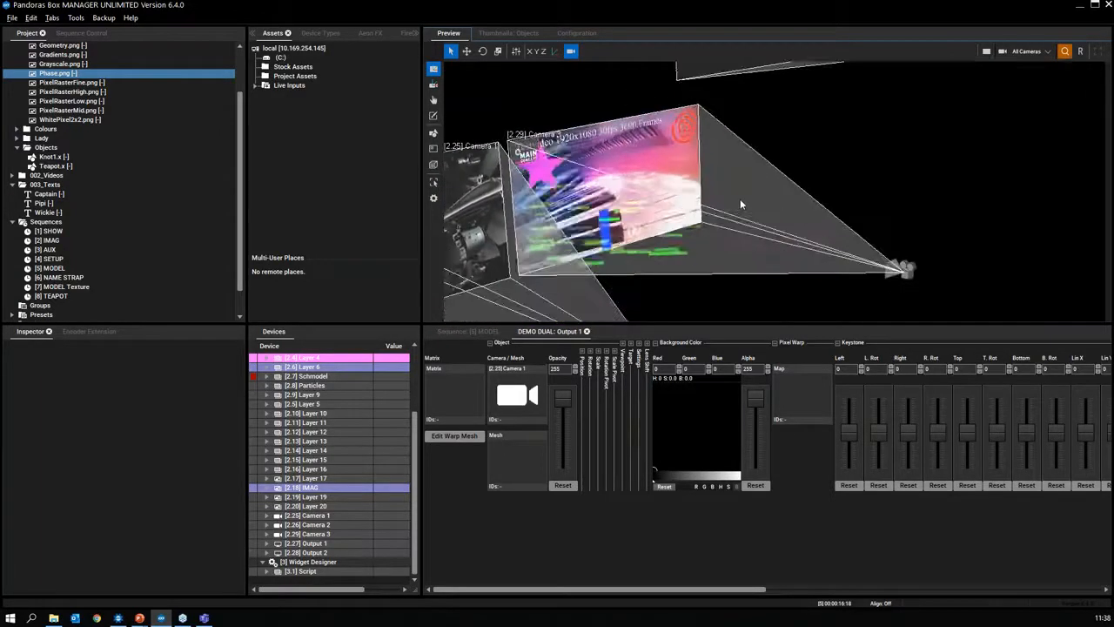
Preview Camera 3's composition alone, look at it from outside its frame, and reset the preview view.
{"action": "left_click", "coordinate": [1048, 53]}
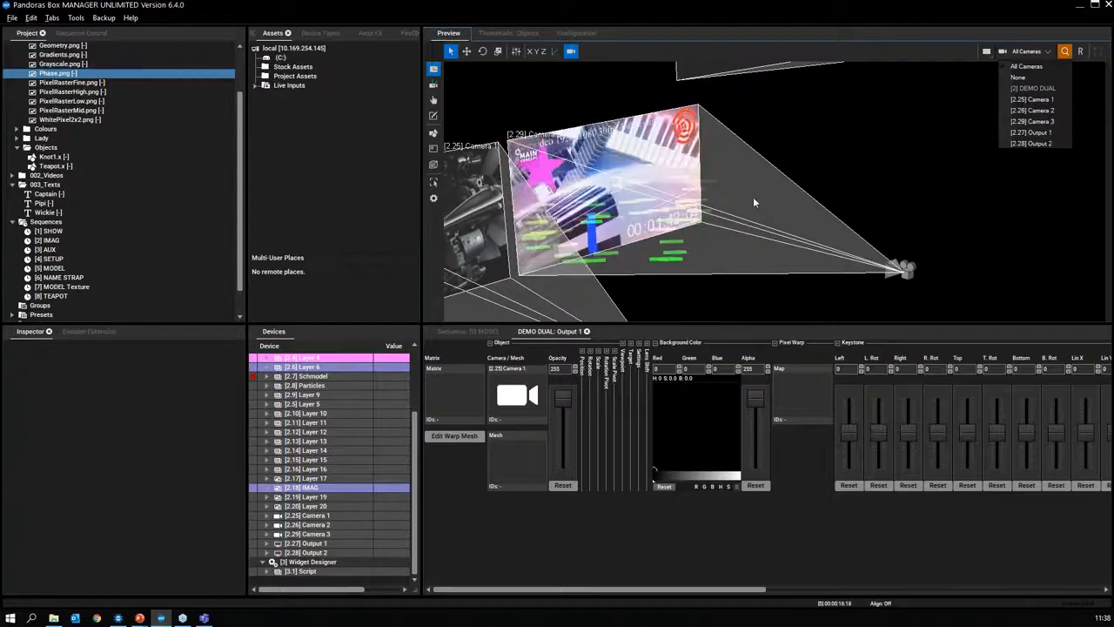
{"action": "left_click", "coordinate": [1041, 121]}
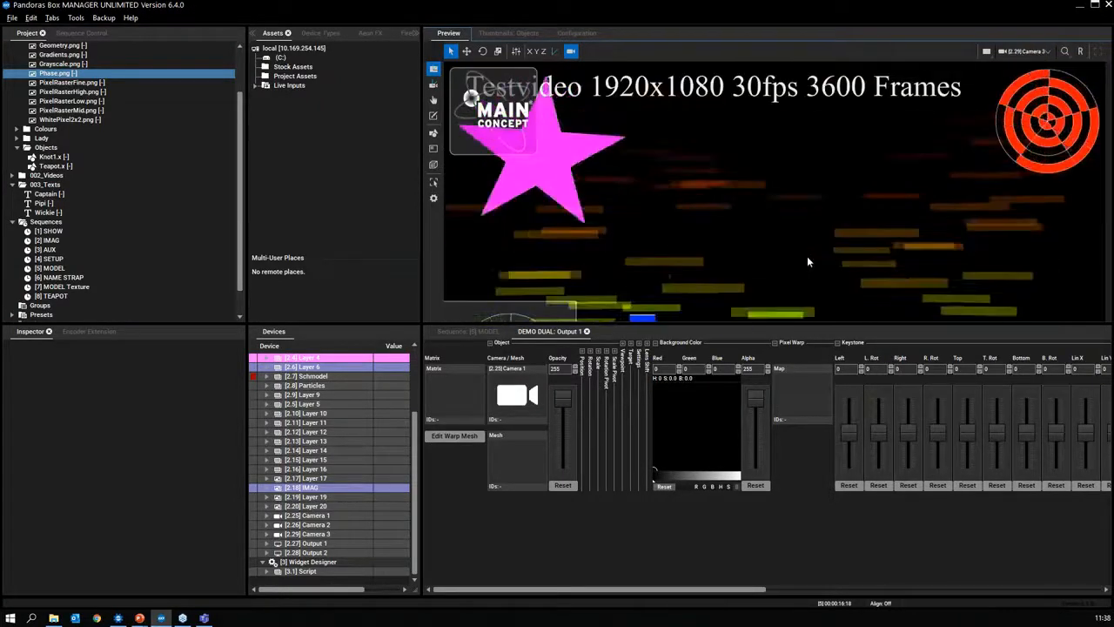
{"action": "scroll", "coordinate": [806, 260], "scroll_direction": "down", "scroll_amount": 2}
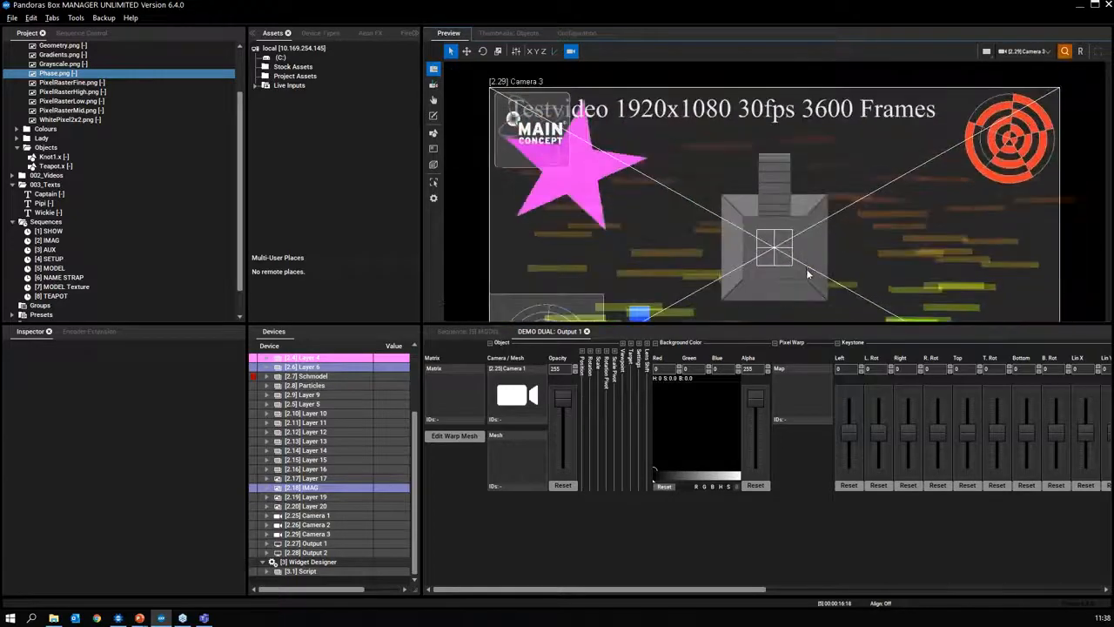
{"action": "left_click", "coordinate": [1082, 53]}
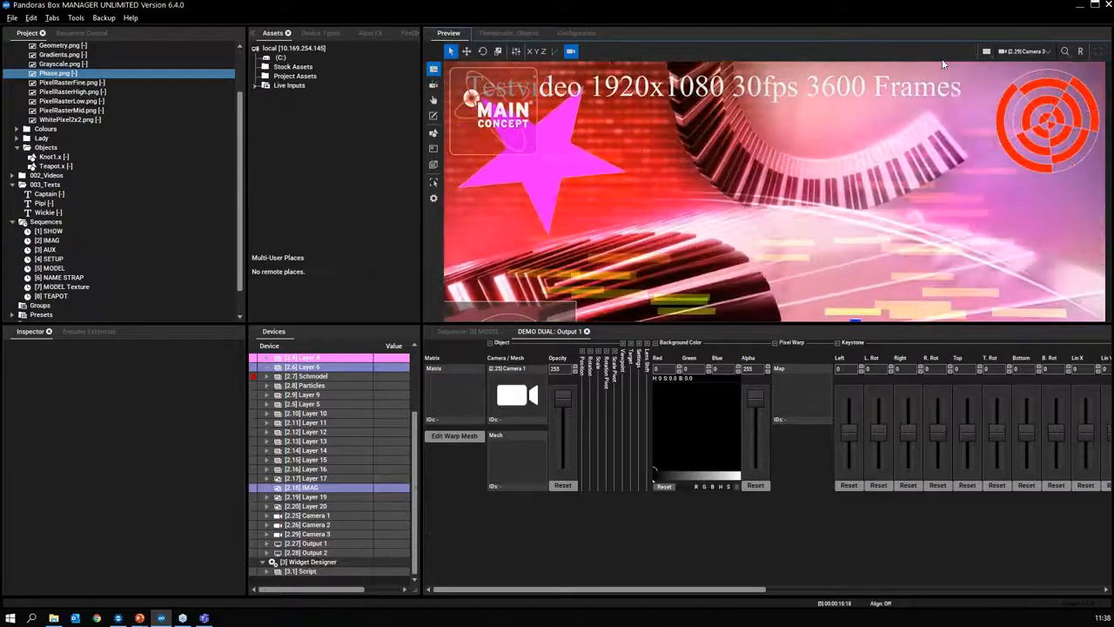
Preview Output 2, and switch the preview to Output 1 with its whole frame in view.
{"action": "left_click", "coordinate": [1047, 51]}
{"action": "left_click", "coordinate": [1036, 143]}
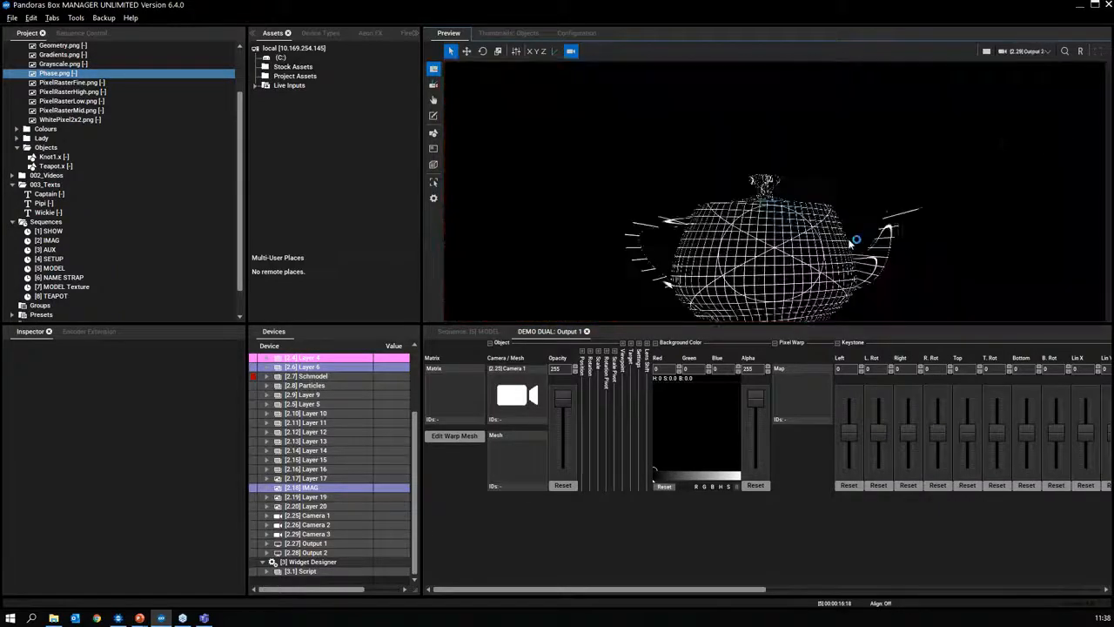
{"action": "left_click", "coordinate": [1023, 52]}
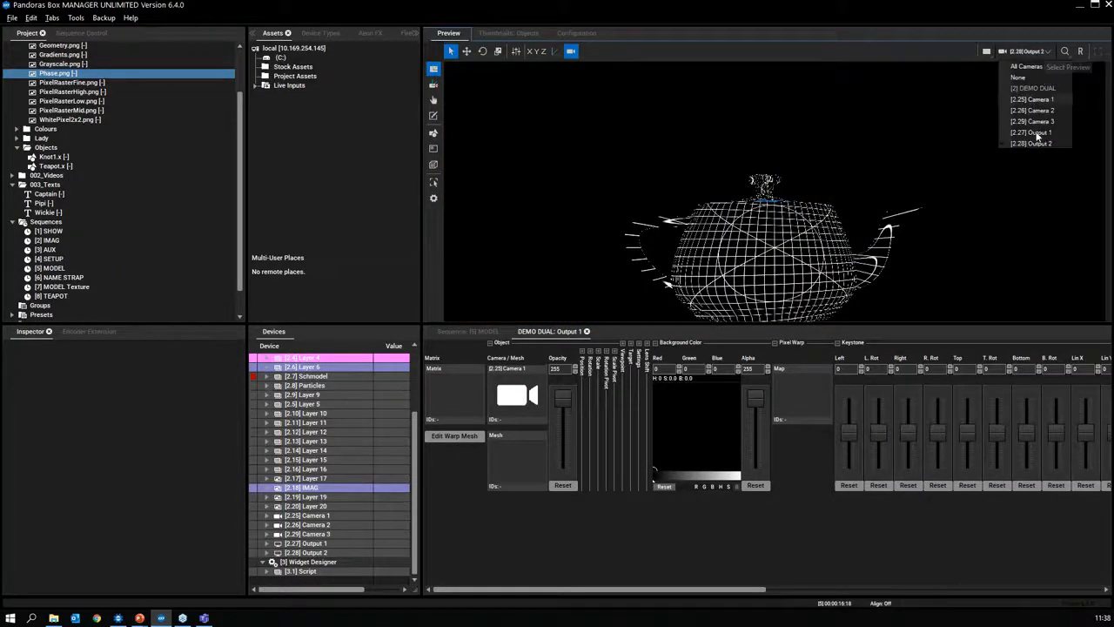
{"action": "left_click", "coordinate": [1036, 132]}
{"action": "scroll", "coordinate": [724, 233], "scroll_direction": "down", "scroll_amount": 3}
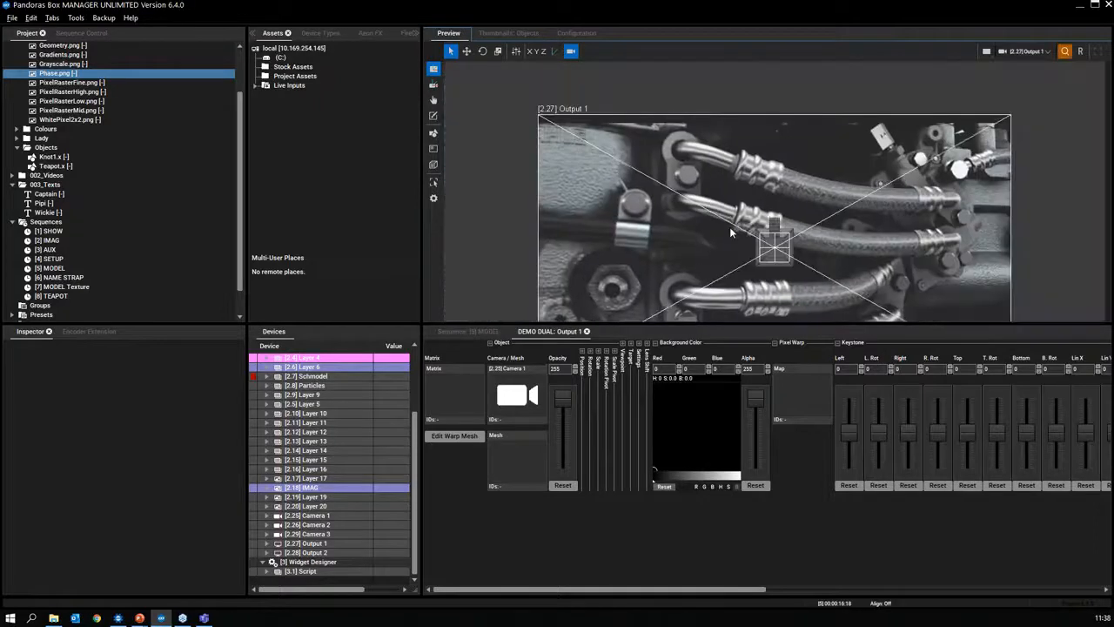
Assign Camera 3 as the camera texture of Output 1.
{"action": "left_click", "coordinate": [340, 517]}
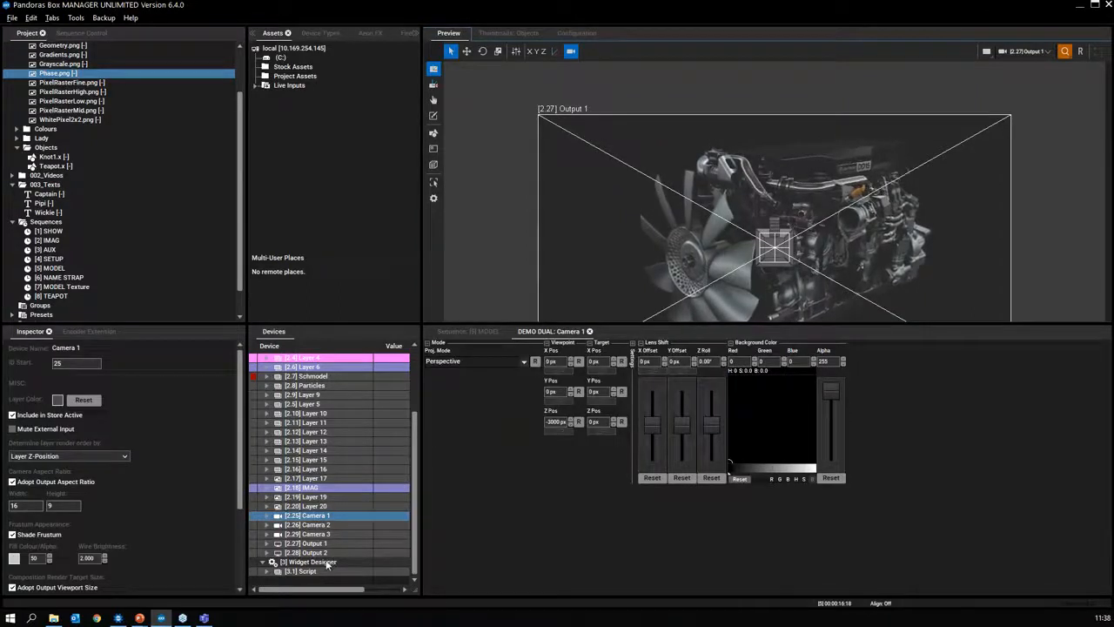
{"action": "left_click", "coordinate": [385, 544]}
{"action": "right_click", "coordinate": [521, 383]}
{"action": "mouse_move", "coordinate": [585, 492]}
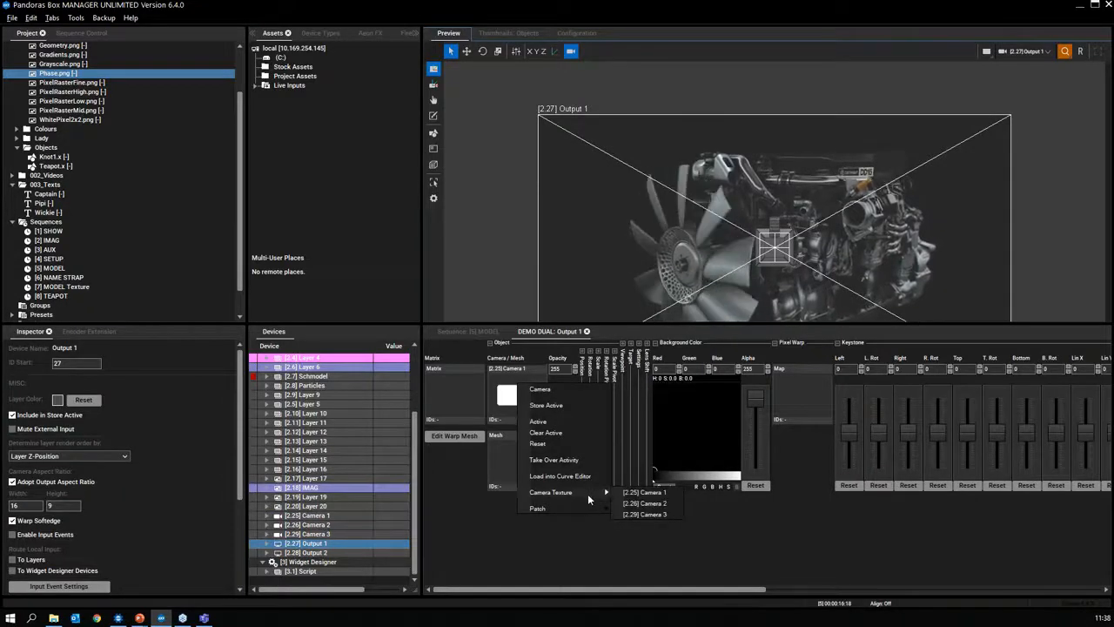
{"action": "left_click", "coordinate": [645, 514]}
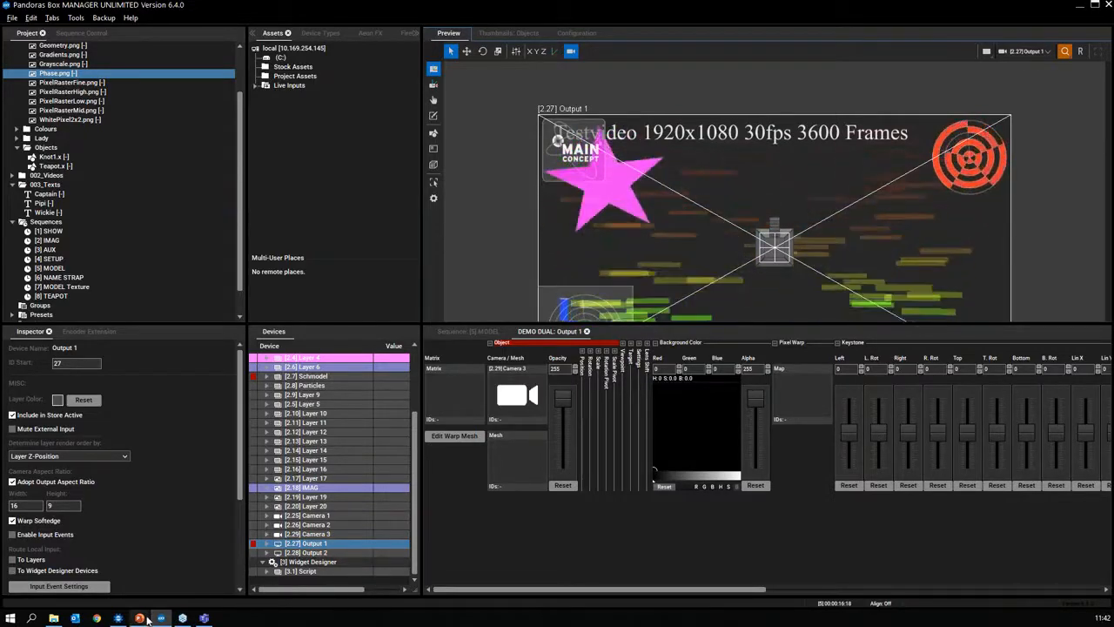
Switch to the running PowerPoint slide show and advance from the Output Pass slide to the next slide.
{"action": "mouse_move", "coordinate": [141, 616]}
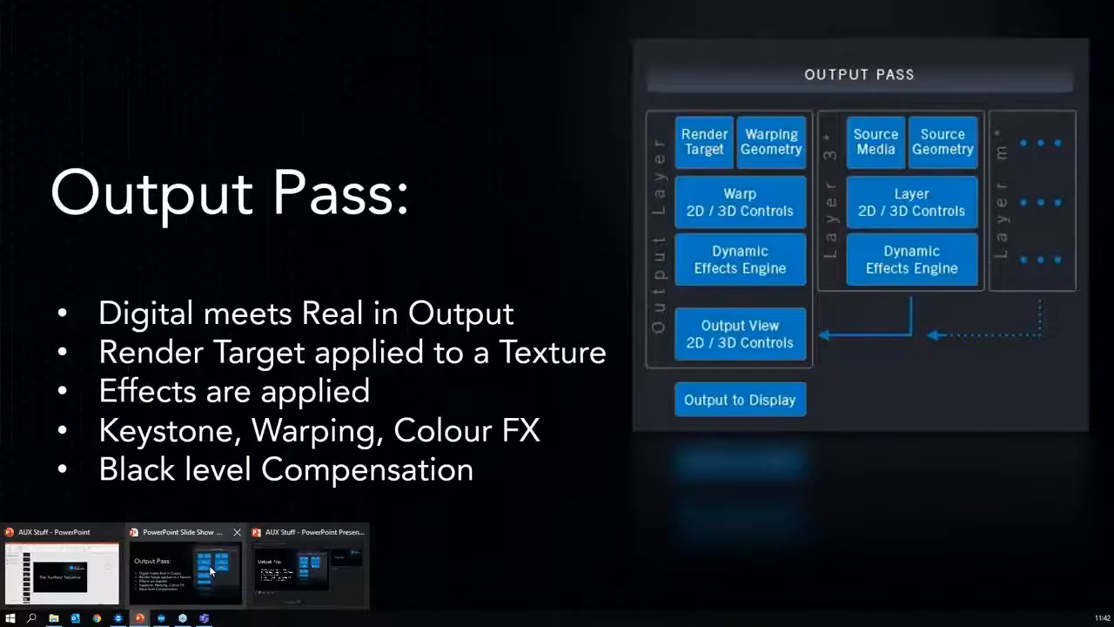
{"action": "left_click", "coordinate": [209, 565]}
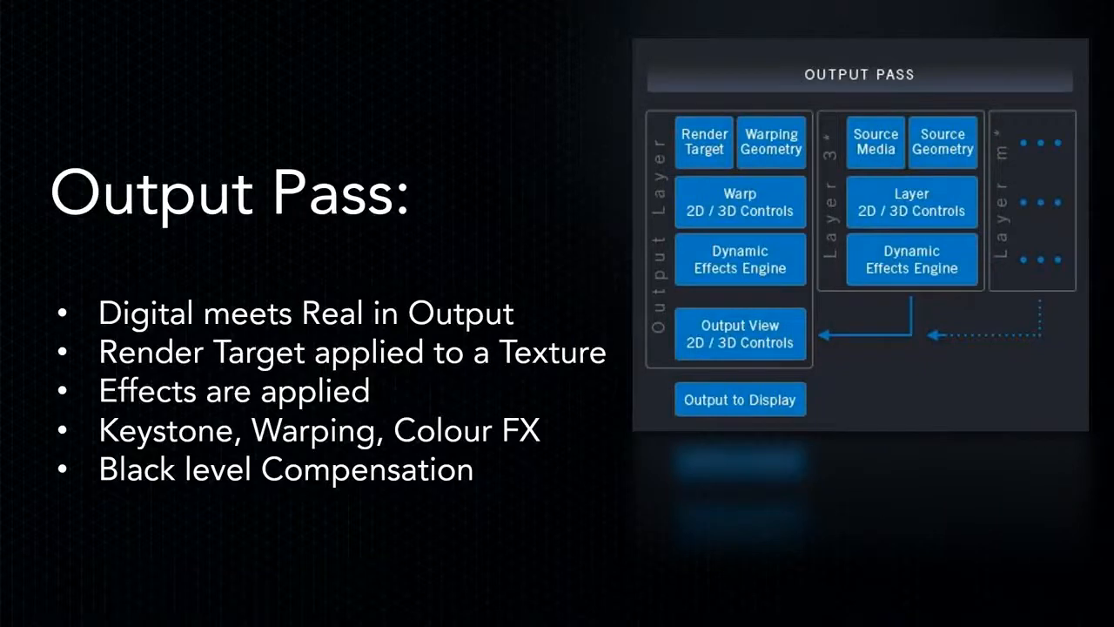
{"action": "key", "text": "Right"}
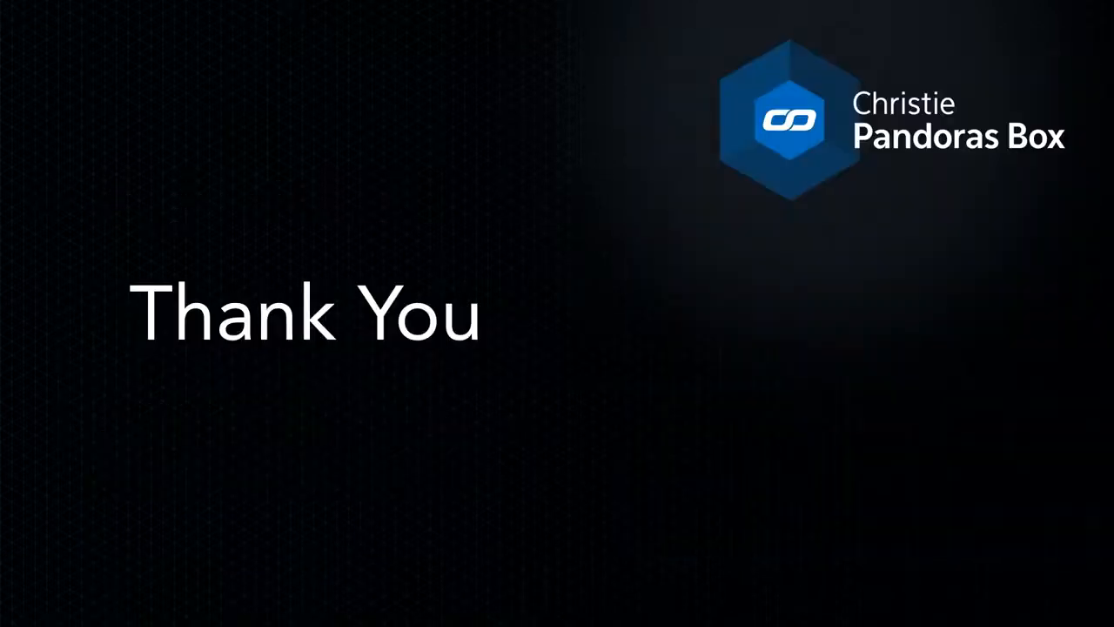